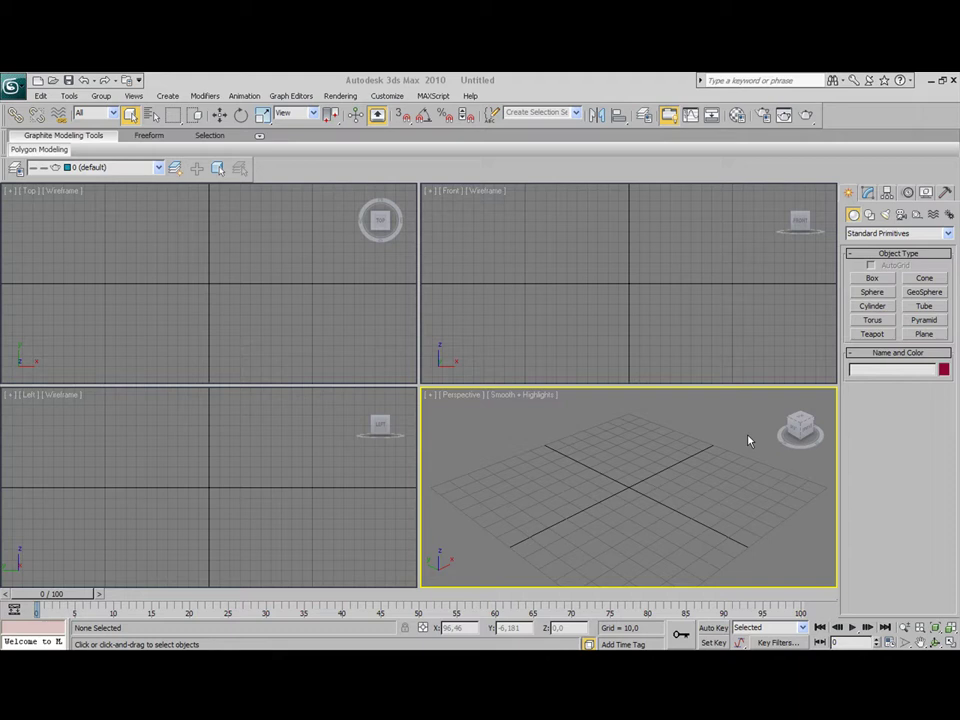
- Create a plane on the perspective grid with a teapot at its centre
{"action": "left_click", "coordinate": [921, 335]}
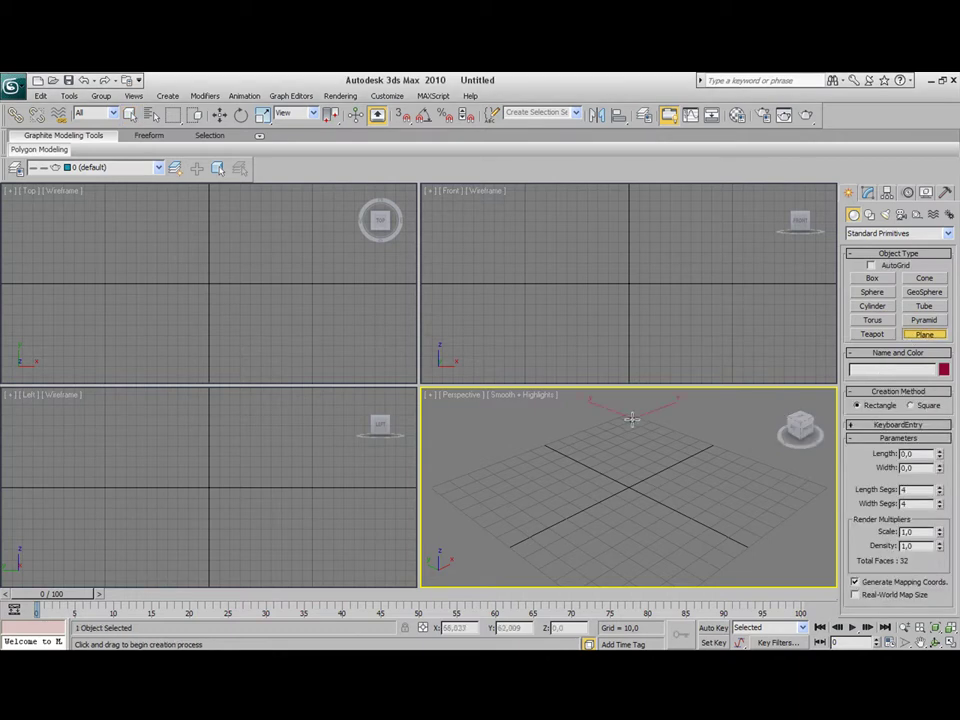
{"action": "left_click_drag", "start_coordinate": [634, 416], "coordinate": [612, 616]}
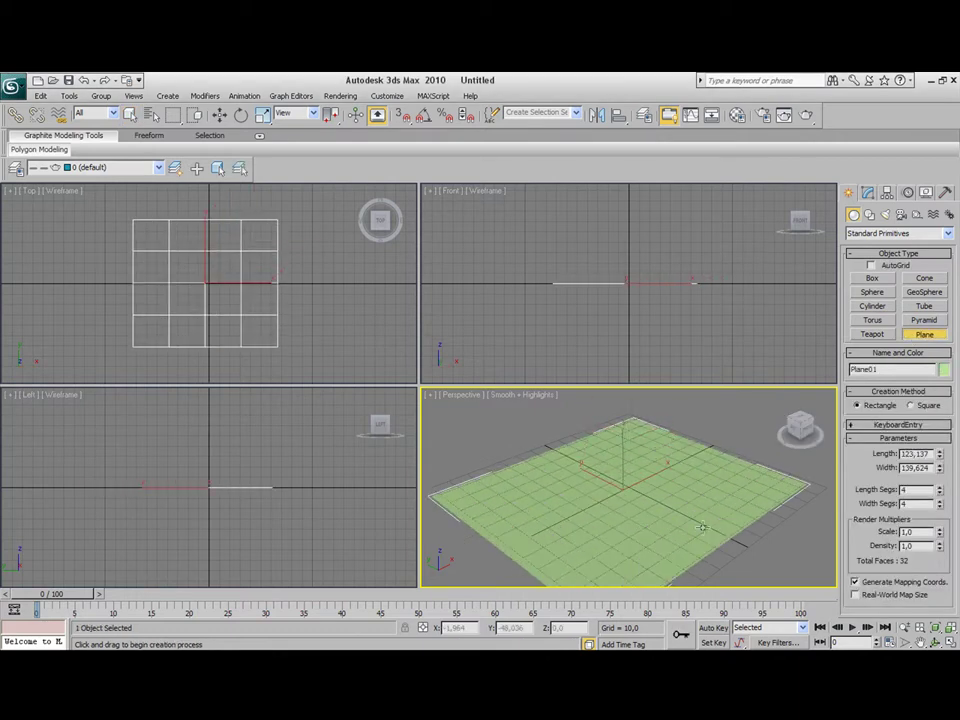
{"action": "left_click", "coordinate": [872, 334]}
{"action": "left_click_drag", "start_coordinate": [622, 466], "coordinate": [624, 461]}
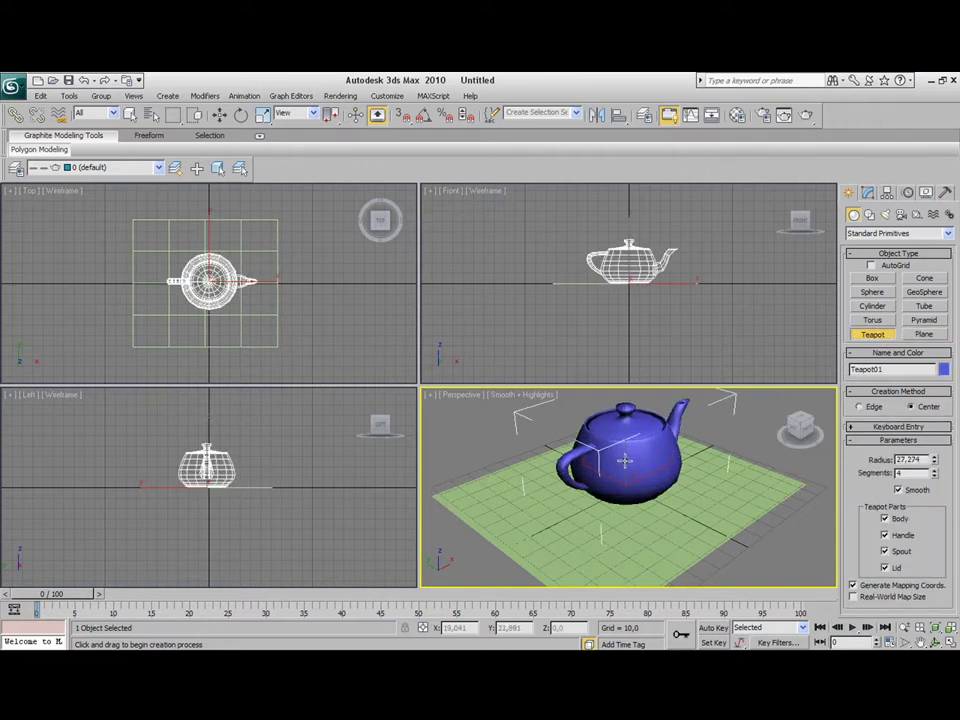
- Add a Standard Target Spot light in the Front view, aimed at the teapot from upper left
{"action": "left_click", "coordinate": [885, 215]}
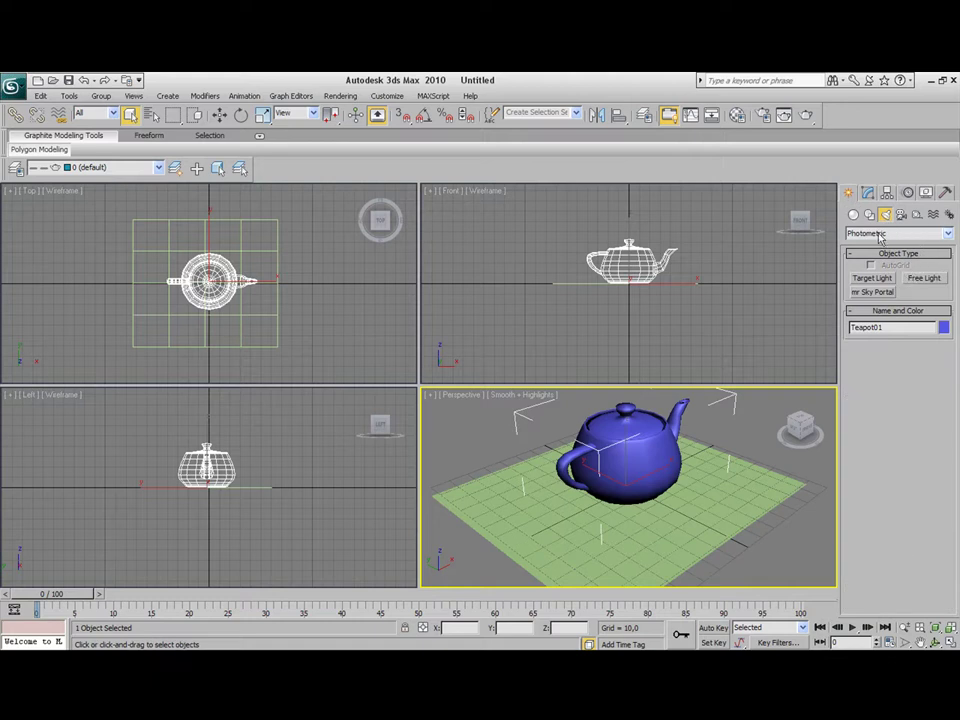
{"action": "left_click", "coordinate": [880, 233]}
{"action": "left_click", "coordinate": [880, 249]}
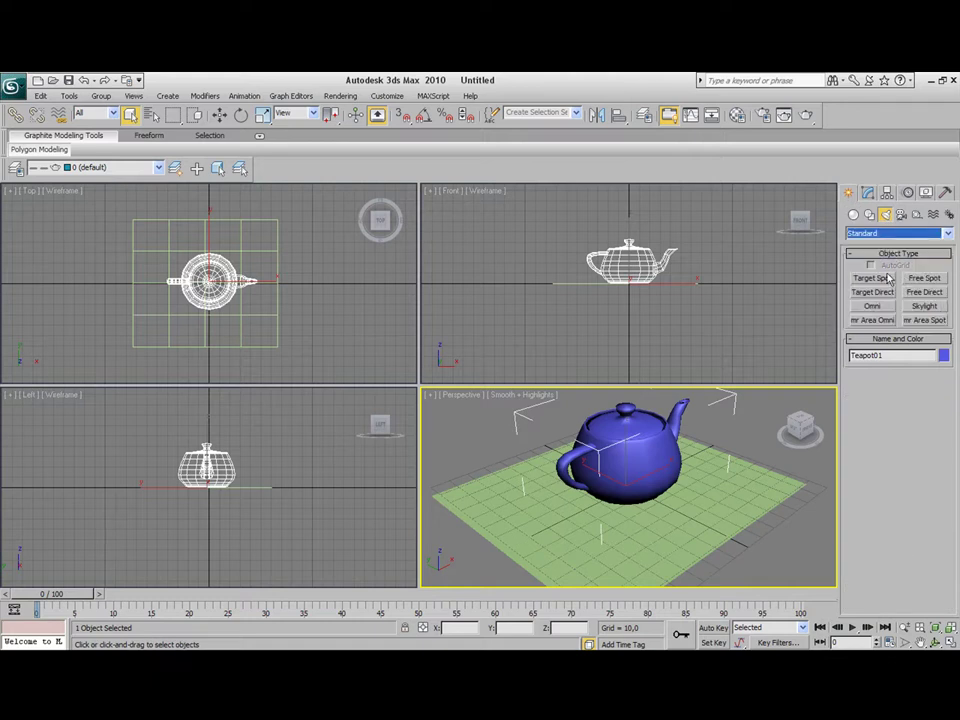
{"action": "left_click", "coordinate": [884, 280]}
{"action": "middle_click_drag", "start_coordinate": [614, 279], "coordinate": [653, 326]}
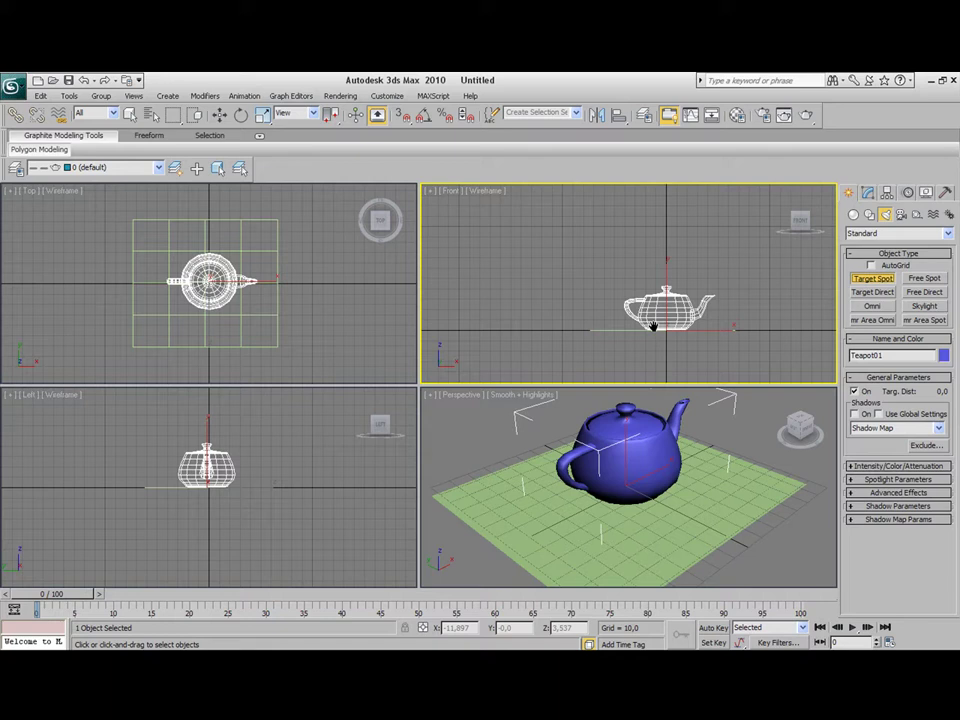
{"action": "left_click_drag", "start_coordinate": [498, 214], "coordinate": [719, 326]}
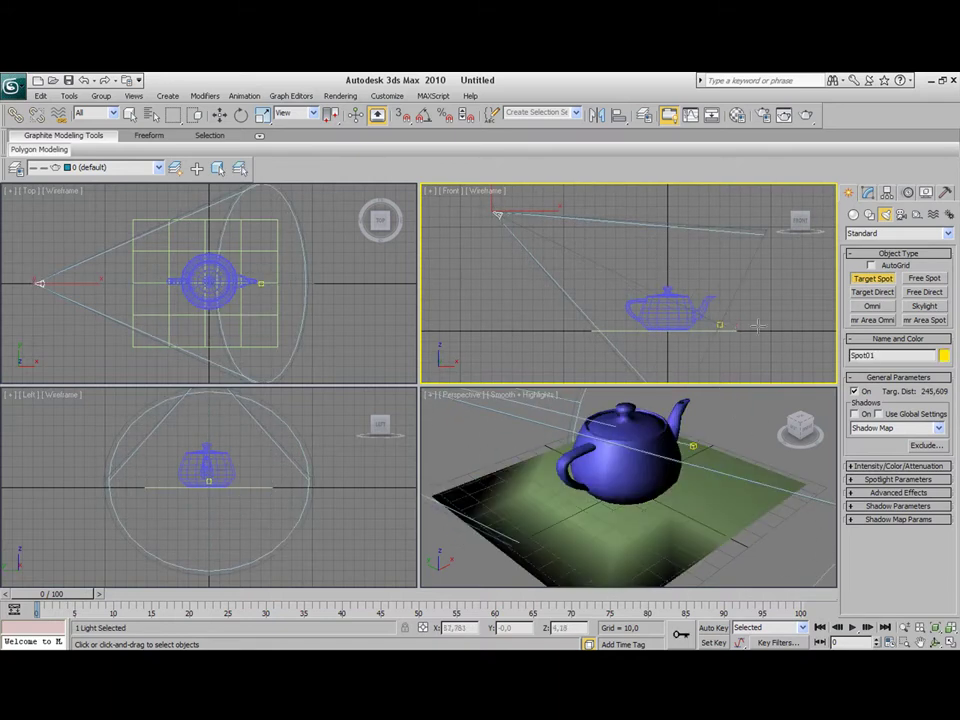
{"action": "middle_click_drag", "start_coordinate": [702, 318], "coordinate": [700, 326]}
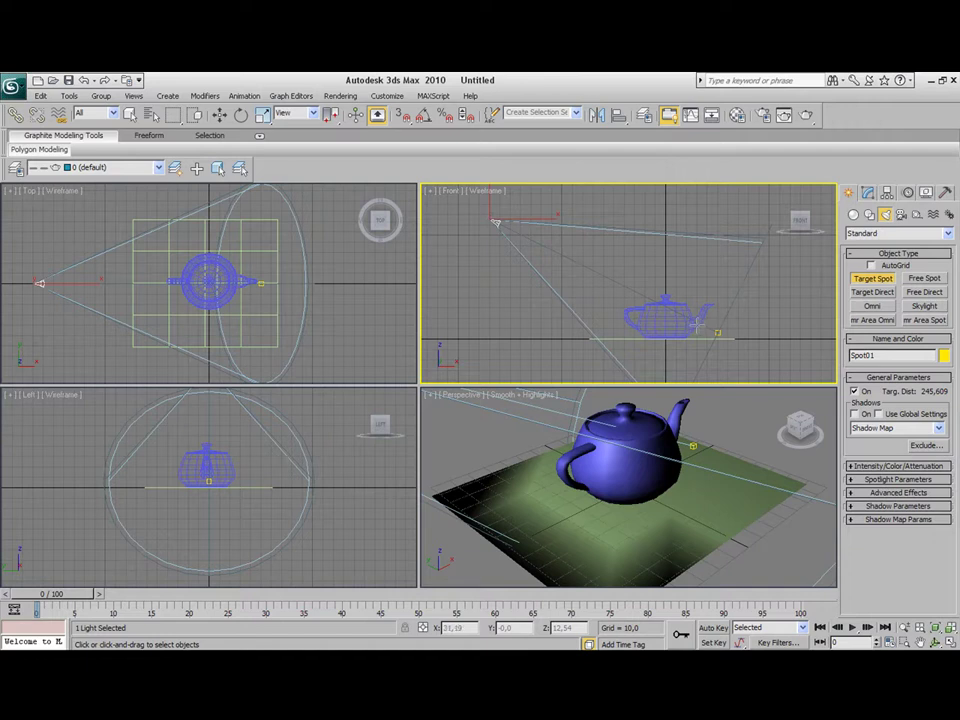
{"action": "right_click", "coordinate": [652, 415]}
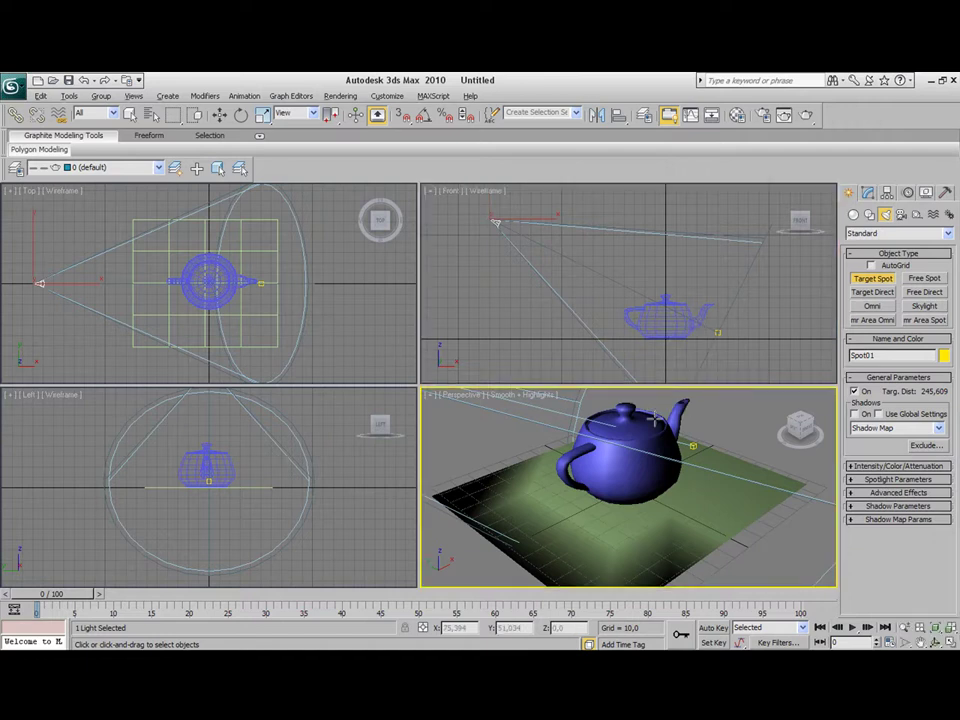
- Maximize and frame the Perspective view, then turn on Shadow Map shadows for Spot01
{"action": "key", "text": "alt+w"}
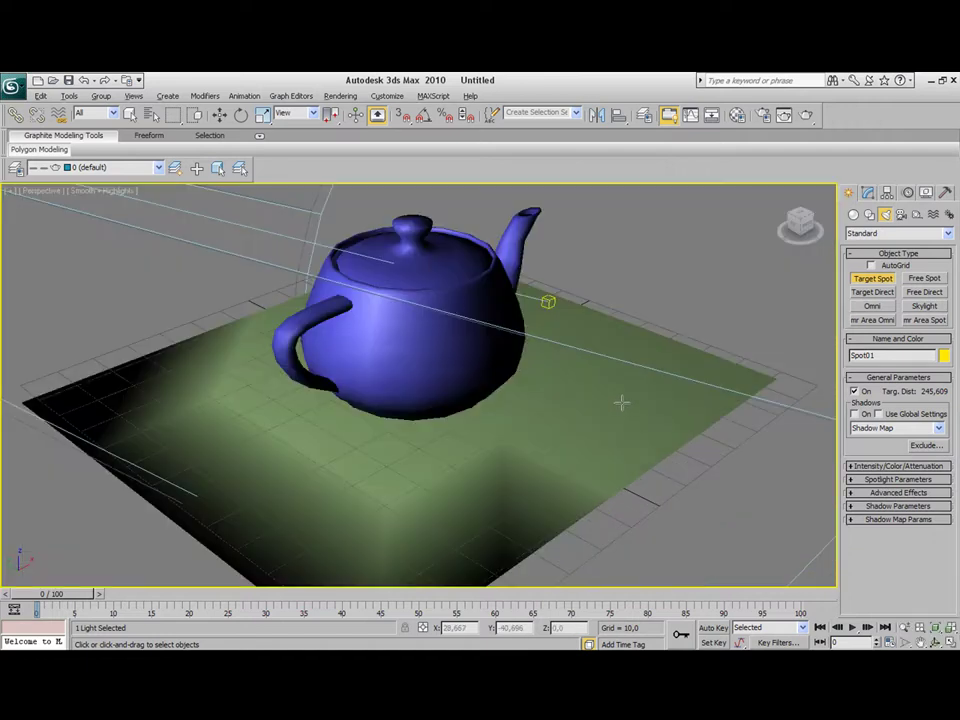
{"action": "key", "text": "z"}
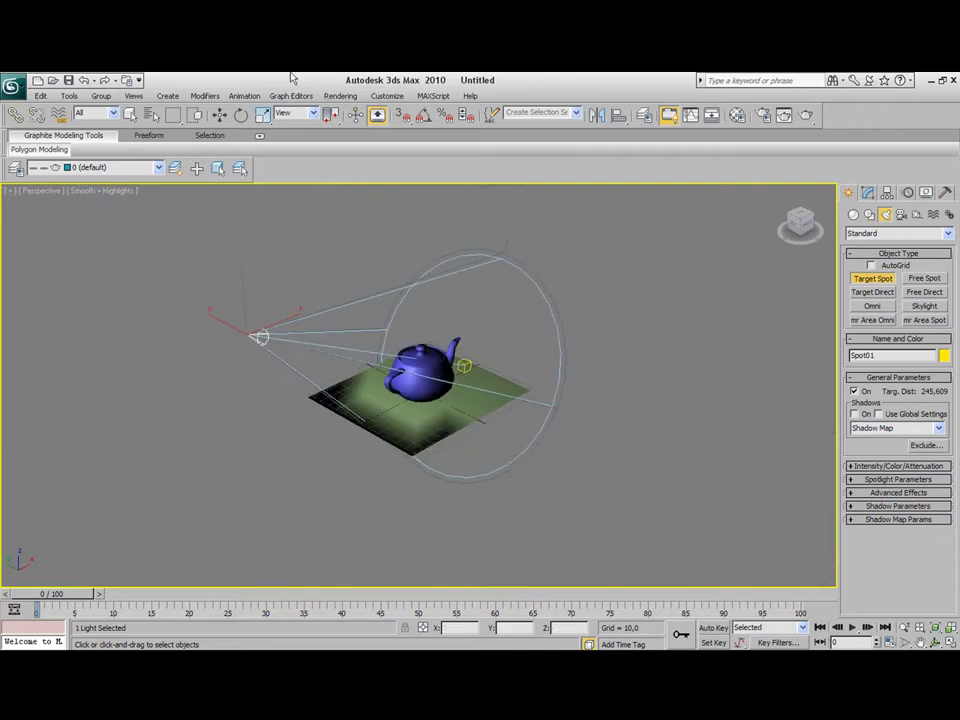
{"action": "left_click", "coordinate": [219, 114]}
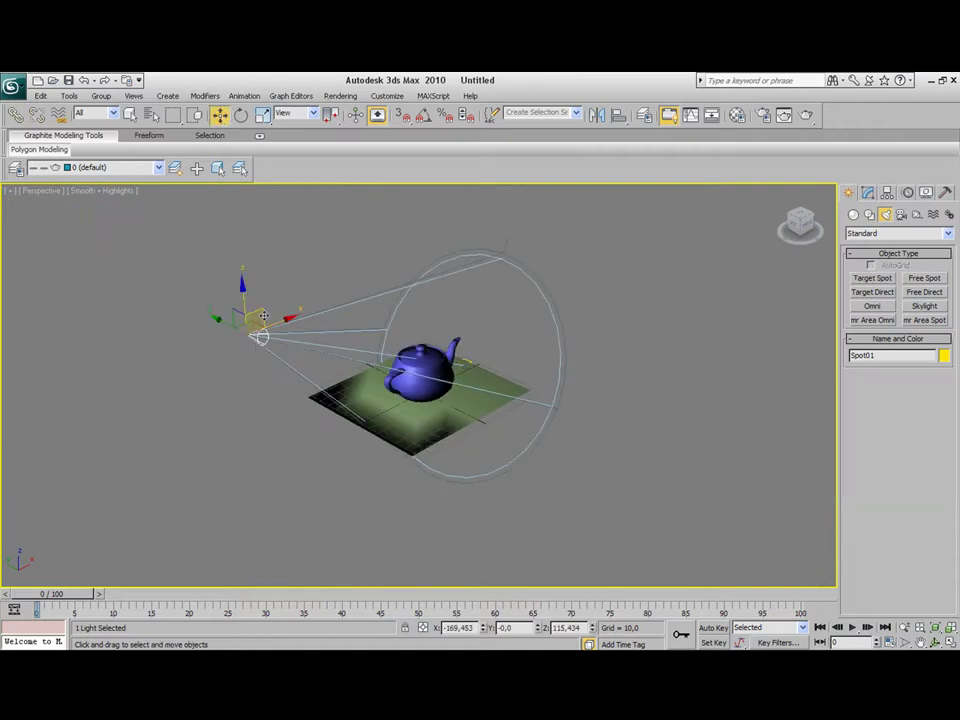
{"action": "left_click", "coordinate": [867, 192]}
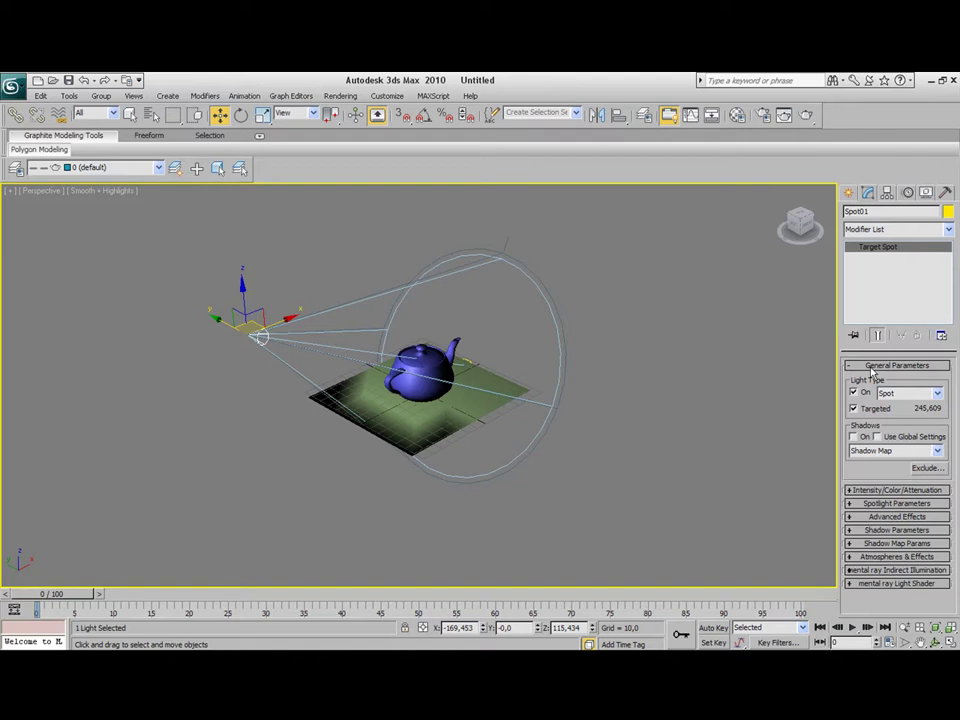
{"action": "left_click", "coordinate": [854, 438]}
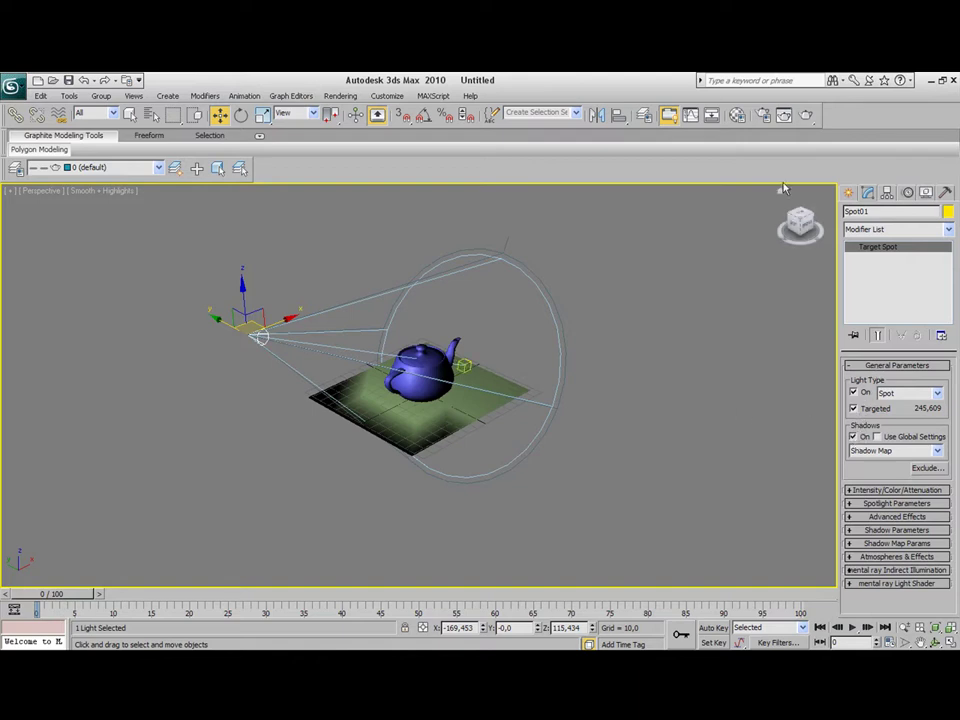
{"action": "left_click", "coordinate": [784, 115]}
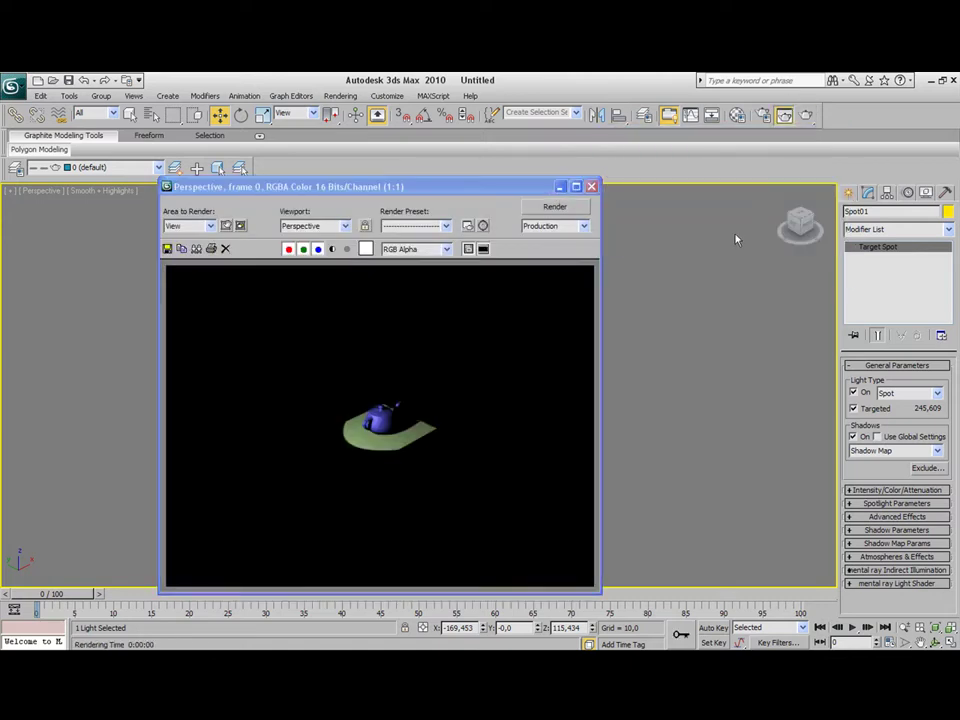
{"action": "left_click", "coordinate": [591, 186]}
{"action": "middle_click_drag", "start_coordinate": [563, 383], "coordinate": [527, 381], "text": "alt"}
{"action": "scroll", "coordinate": [551, 365], "scroll_direction": "up", "scroll_amount": 5}
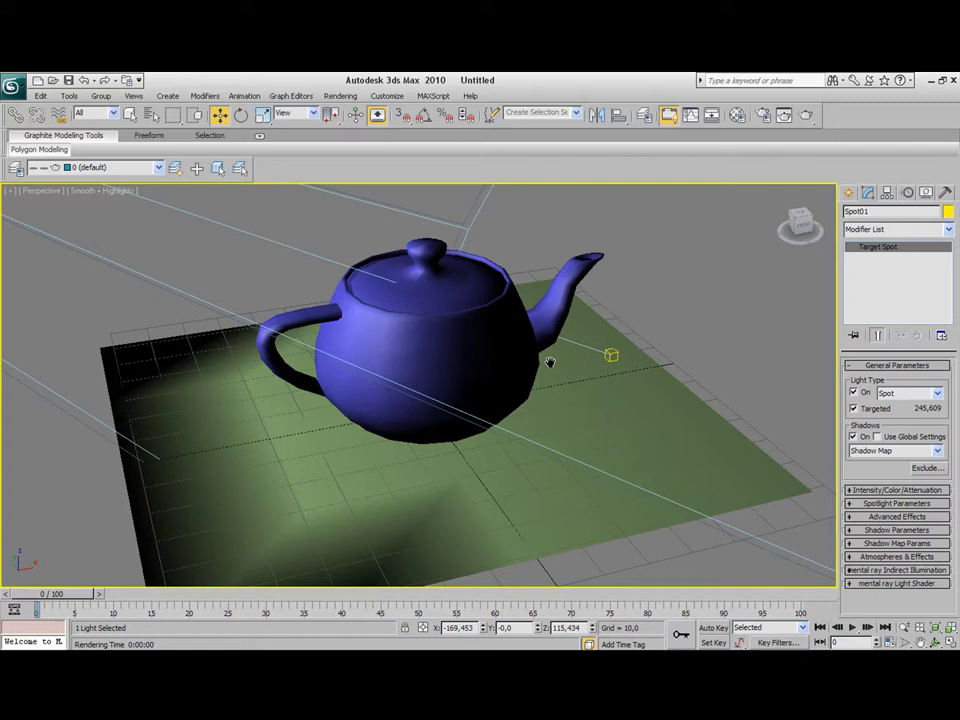
{"action": "left_click", "coordinate": [784, 115]}
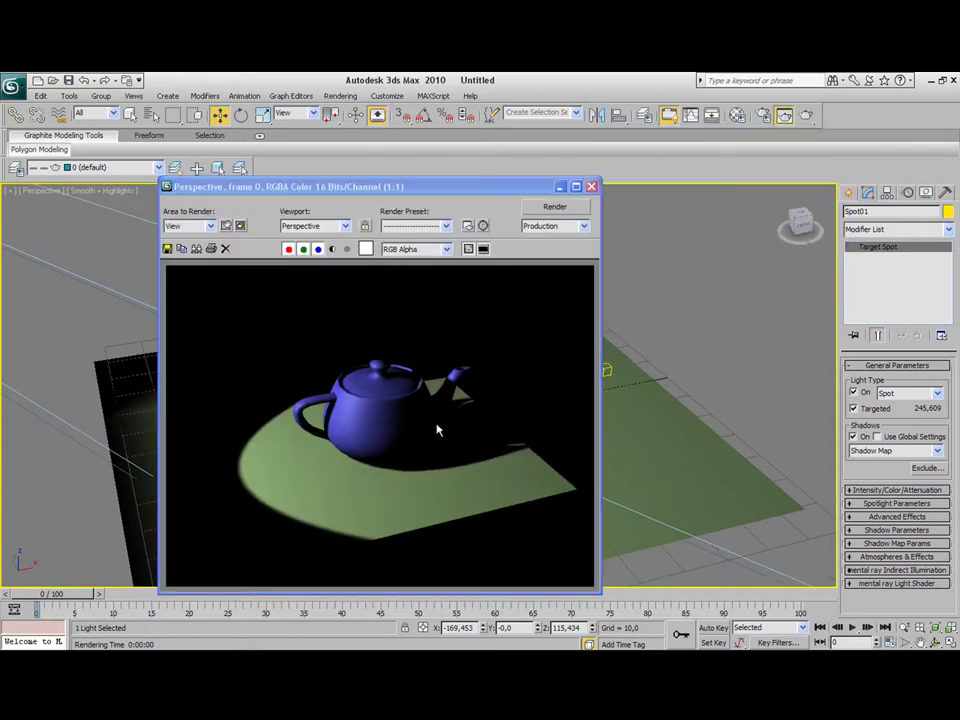
{"action": "left_click", "coordinate": [592, 190]}
{"action": "scroll", "coordinate": [617, 283], "scroll_direction": "down", "scroll_amount": 8}
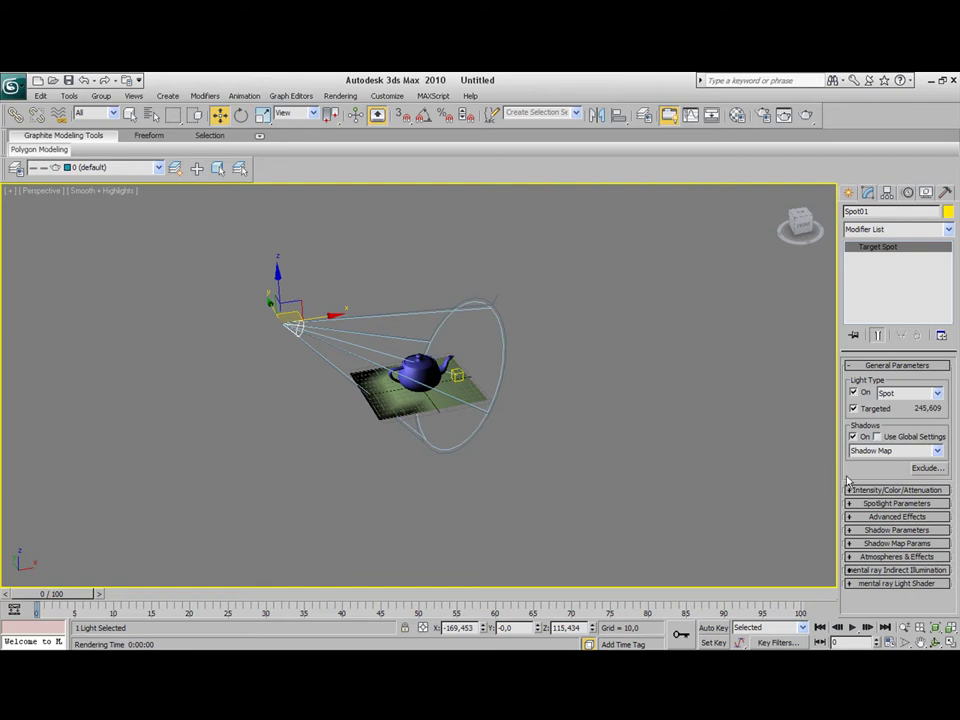
- Add Volume Light to Spot01's Atmospheres & Effects list and select it for setup
{"action": "left_click", "coordinate": [854, 557]}
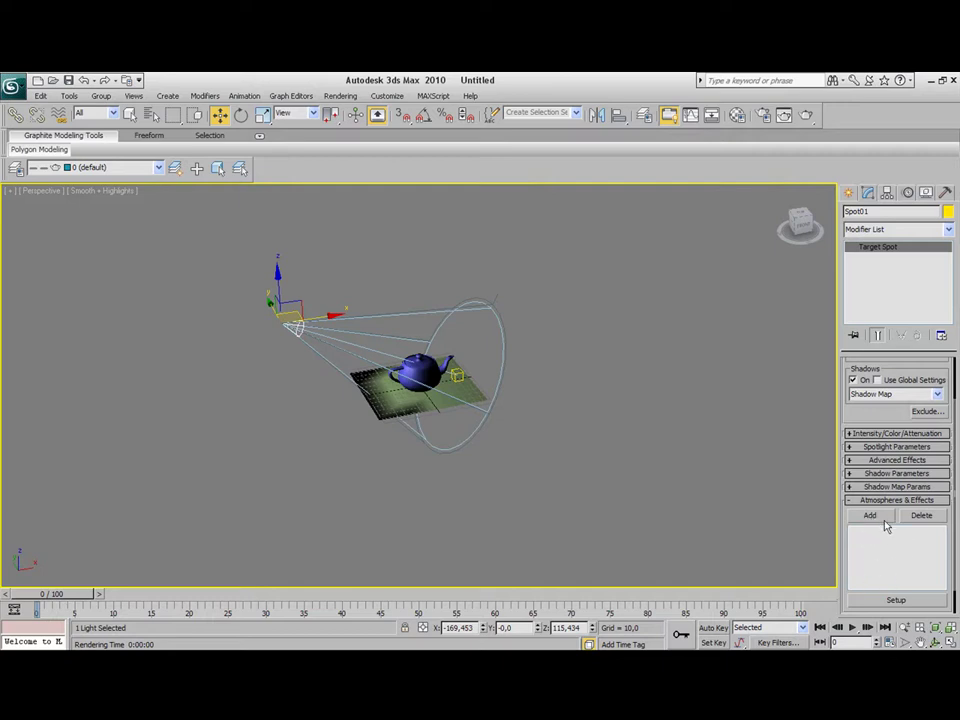
{"action": "left_click", "coordinate": [885, 521]}
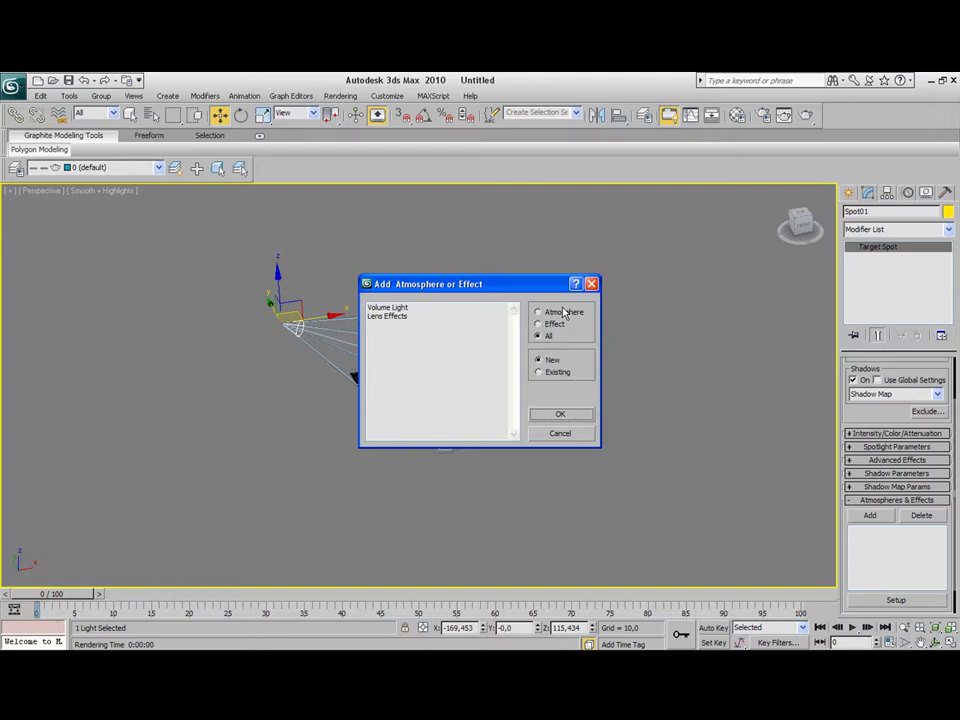
{"action": "left_click", "coordinate": [418, 309]}
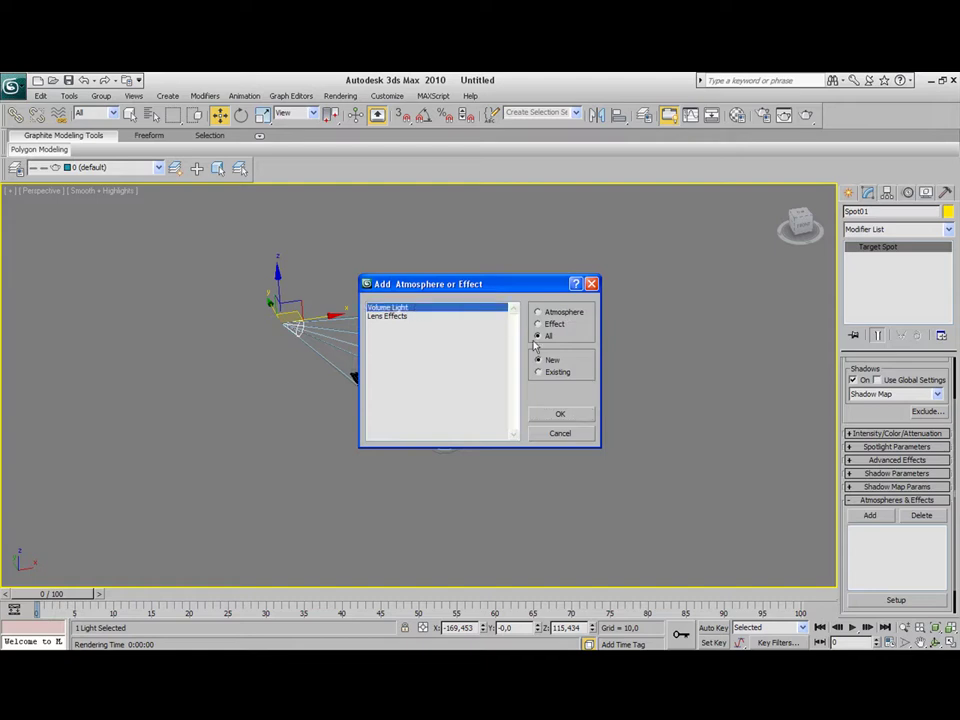
{"action": "left_click", "coordinate": [564, 417]}
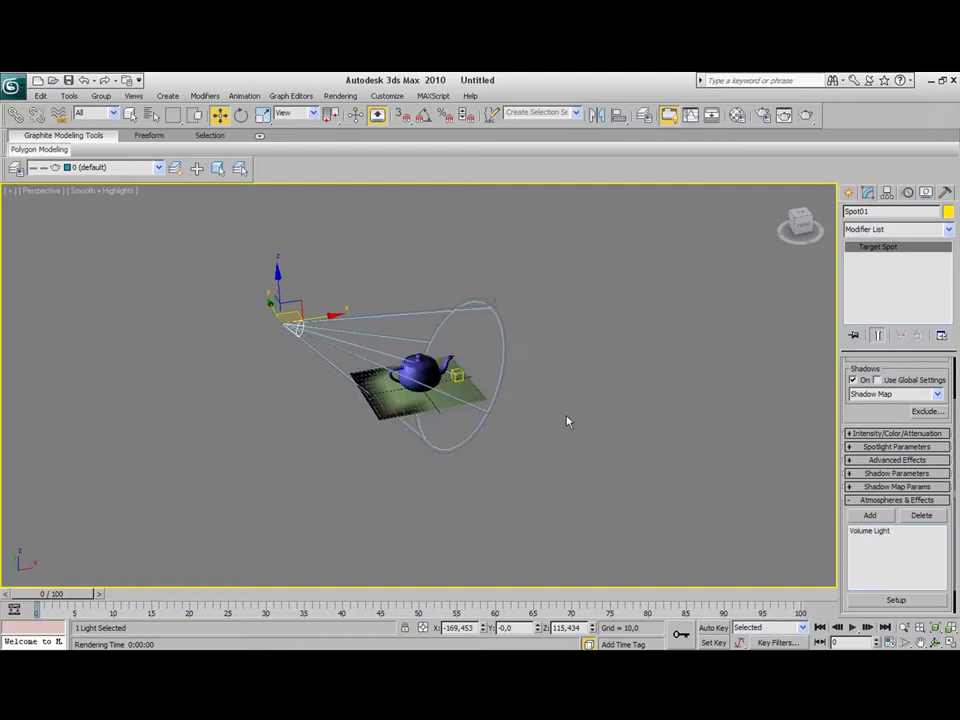
{"action": "left_click", "coordinate": [862, 531]}
- Open the Volume Light environment settings and render a preview of the effect
{"action": "left_click", "coordinate": [896, 600]}
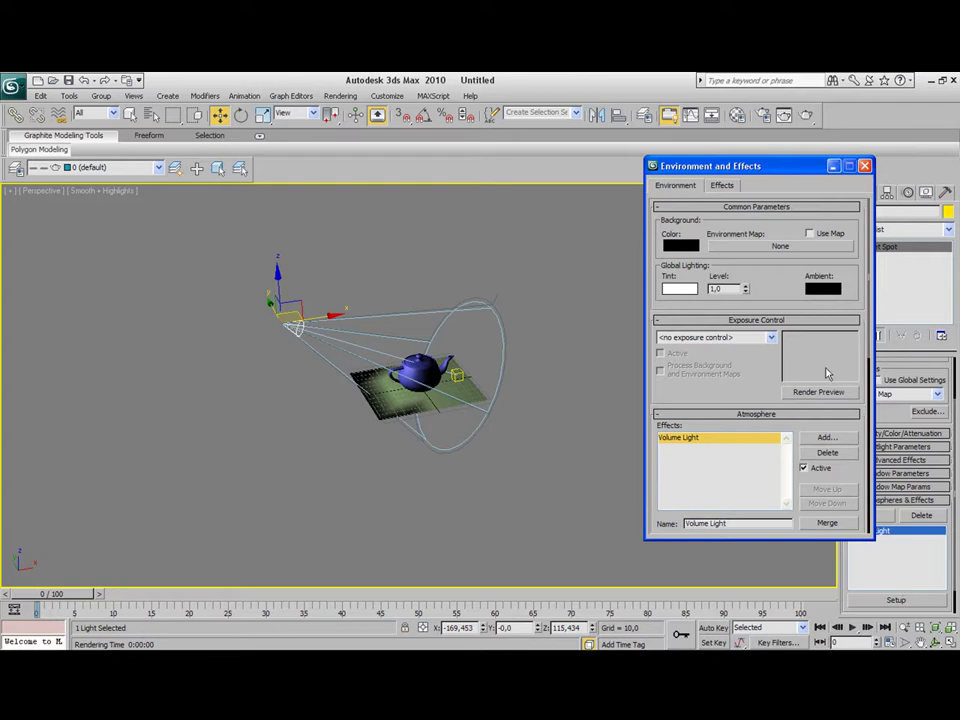
{"action": "scroll", "coordinate": [762, 364], "scroll_direction": "down", "scroll_amount": 1}
{"action": "left_click", "coordinate": [658, 207]}
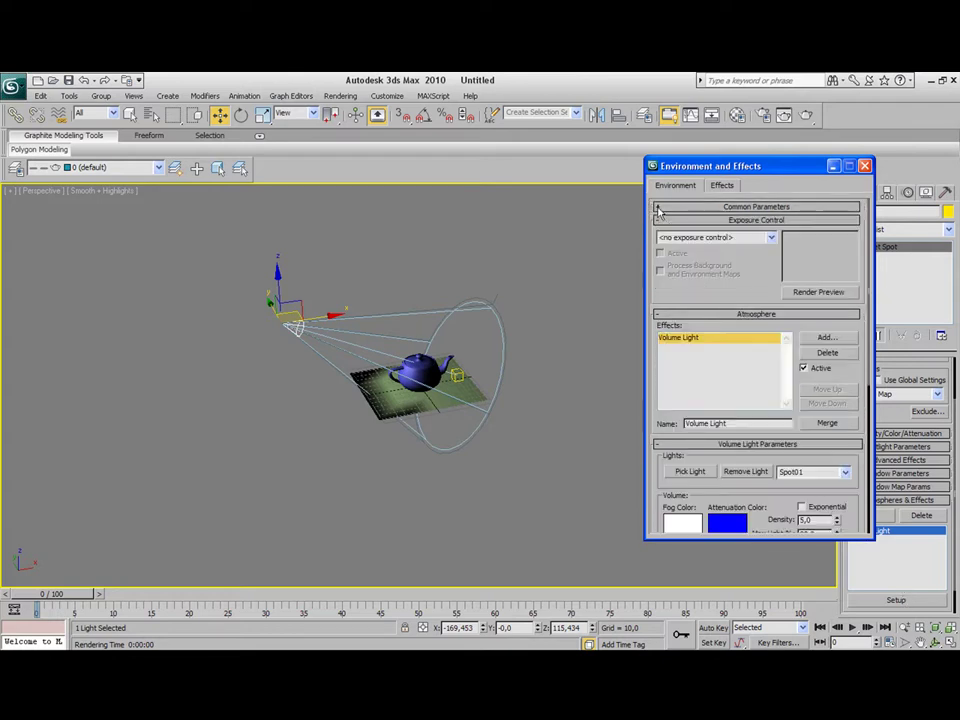
{"action": "left_click", "coordinate": [812, 293]}
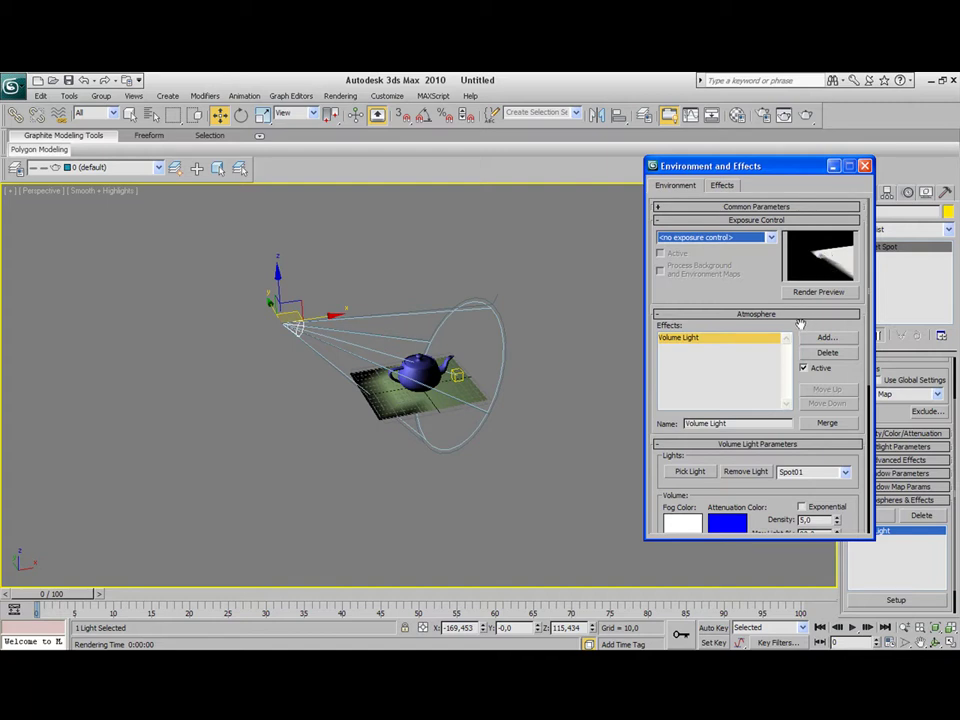
{"action": "scroll", "coordinate": [801, 330], "scroll_direction": "down", "scroll_amount": 3}
{"action": "scroll", "coordinate": [843, 474], "scroll_direction": "down", "scroll_amount": 3}
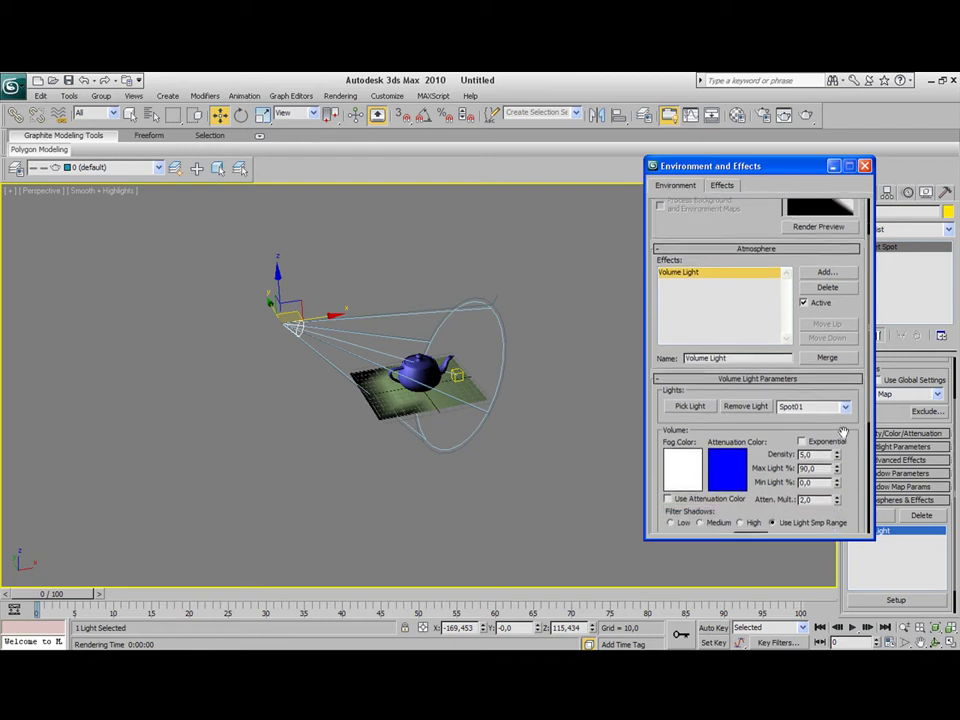
{"action": "scroll", "coordinate": [842, 450], "scroll_direction": "up", "scroll_amount": 2}
{"action": "scroll", "coordinate": [843, 451], "scroll_direction": "down", "scroll_amount": 3}
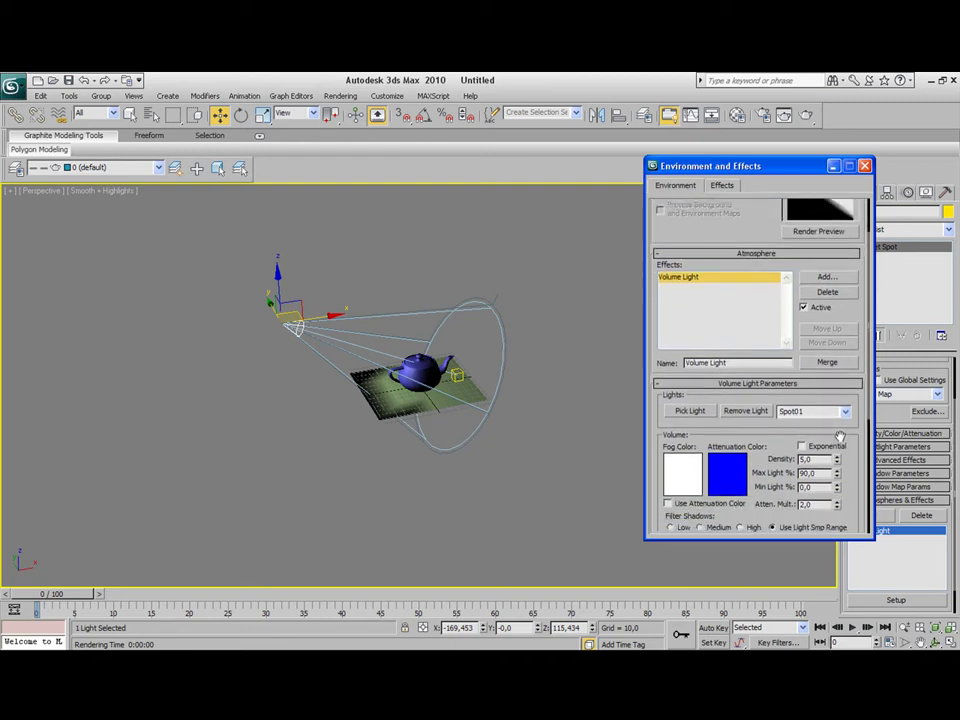
- Lower the volume density to 2.2 and tint the fog colour cream
{"action": "left_click", "coordinate": [837, 414]}
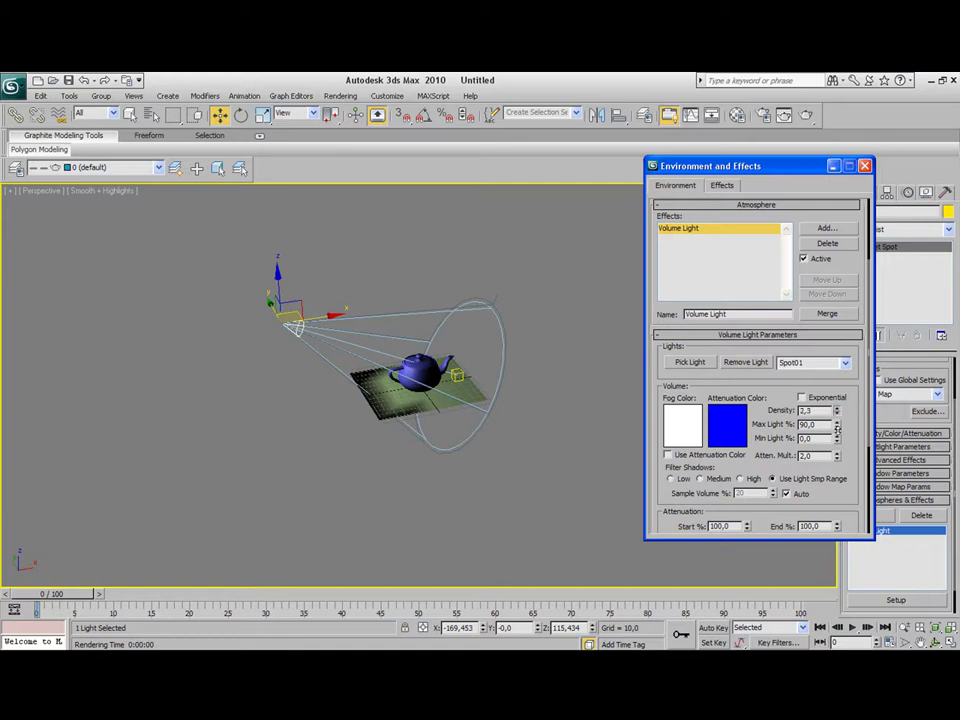
{"action": "left_click_drag", "start_coordinate": [837, 428], "coordinate": [837, 431]}
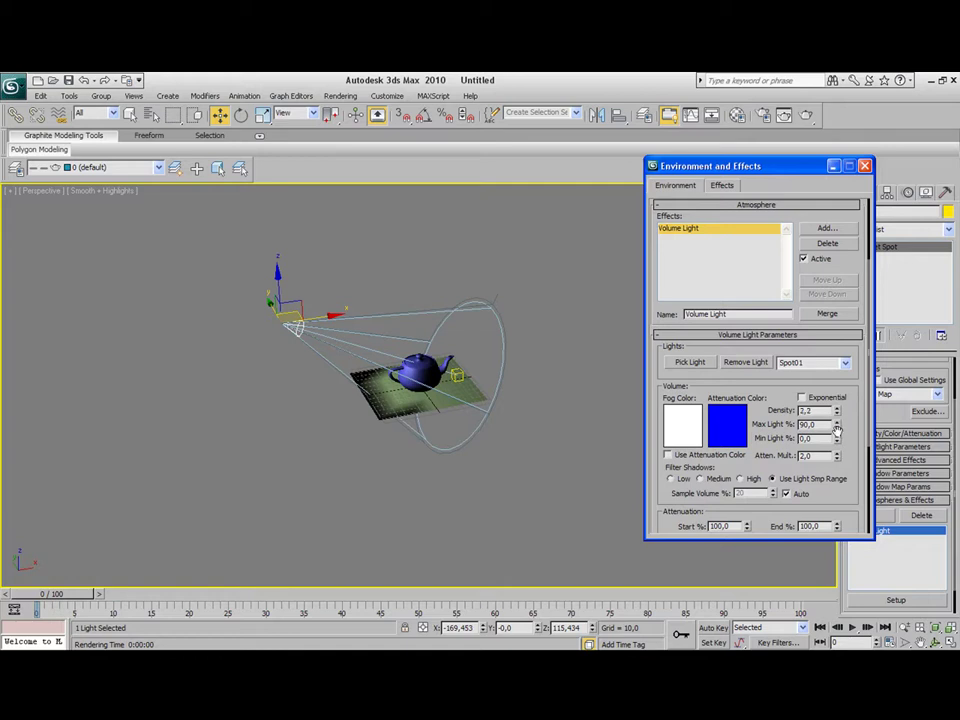
{"action": "left_click", "coordinate": [698, 430]}
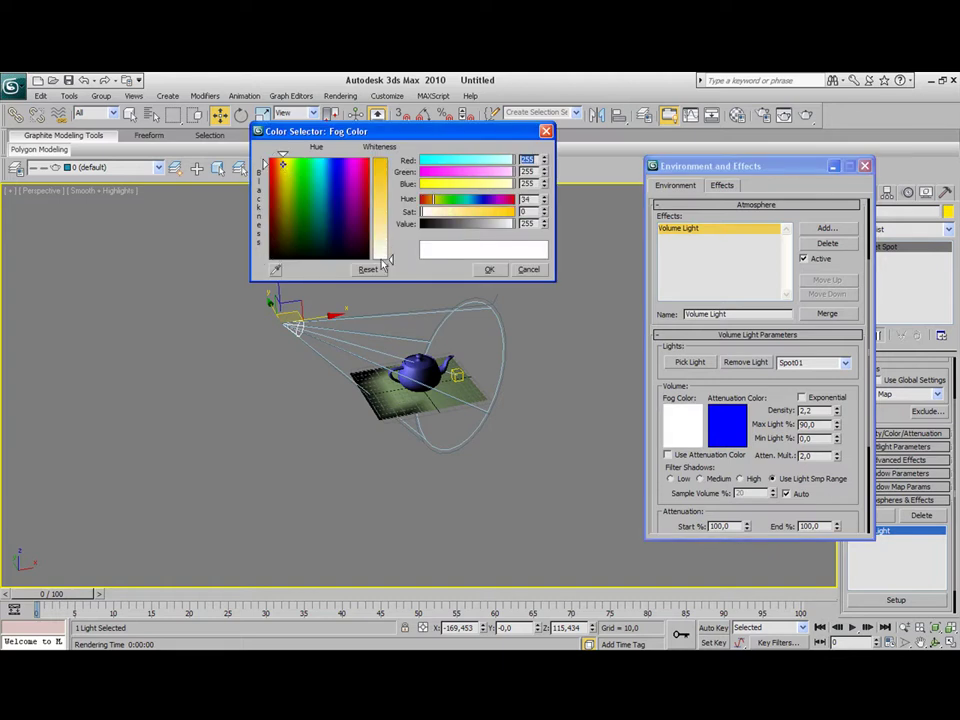
{"action": "left_click_drag", "start_coordinate": [391, 259], "coordinate": [391, 242]}
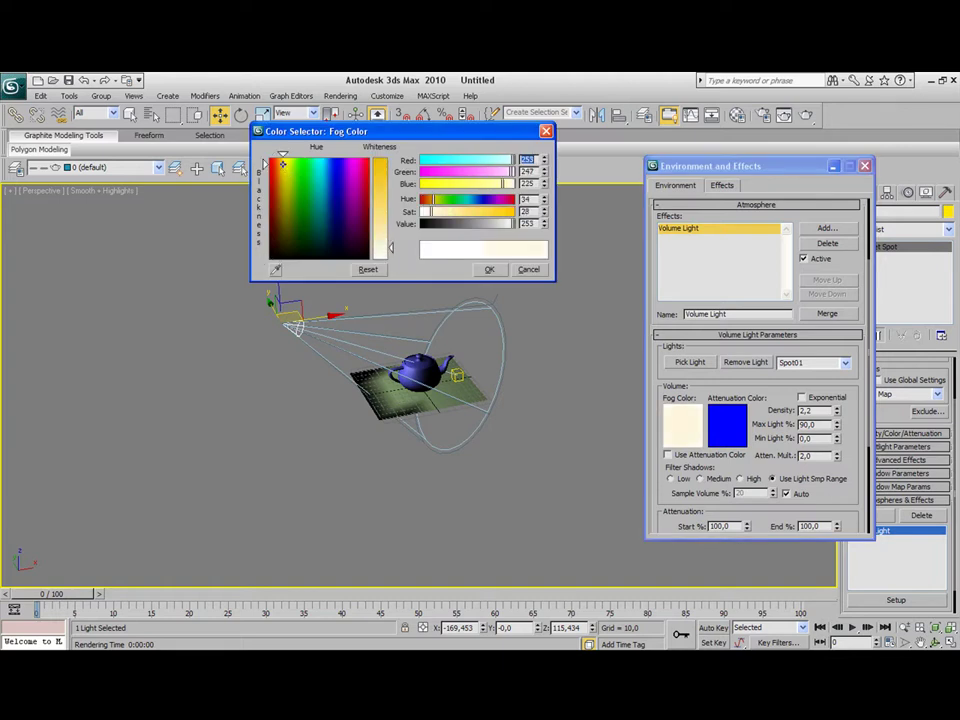
{"action": "left_click", "coordinate": [491, 270]}
- Keep Spot01 as the volume light source and turn Noise on
{"action": "scroll", "coordinate": [860, 524], "scroll_direction": "down", "scroll_amount": 1}
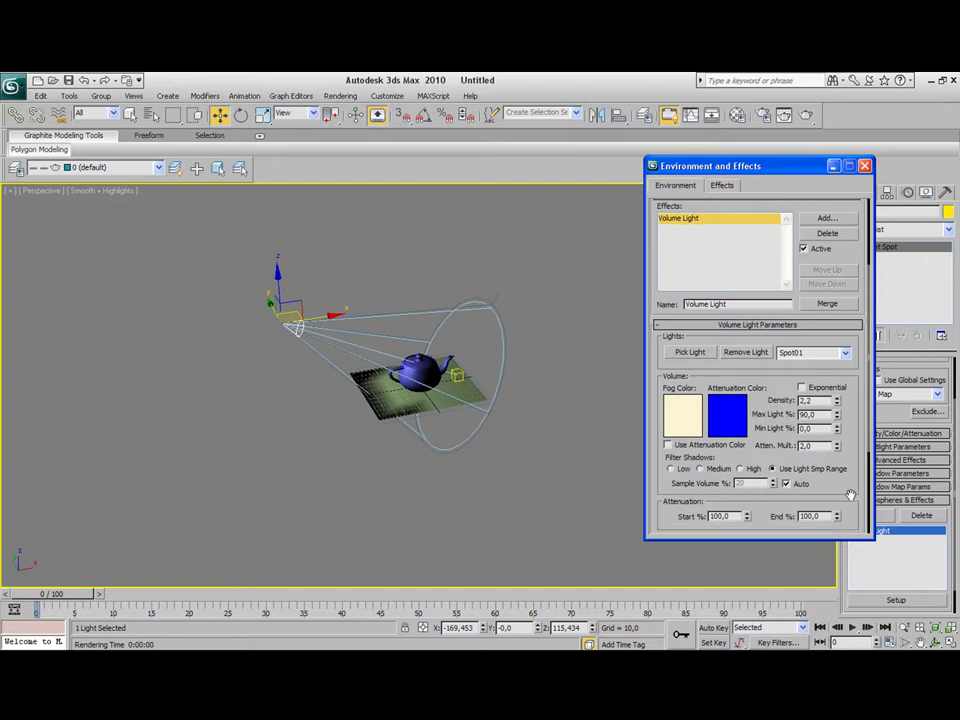
{"action": "left_click", "coordinate": [845, 353]}
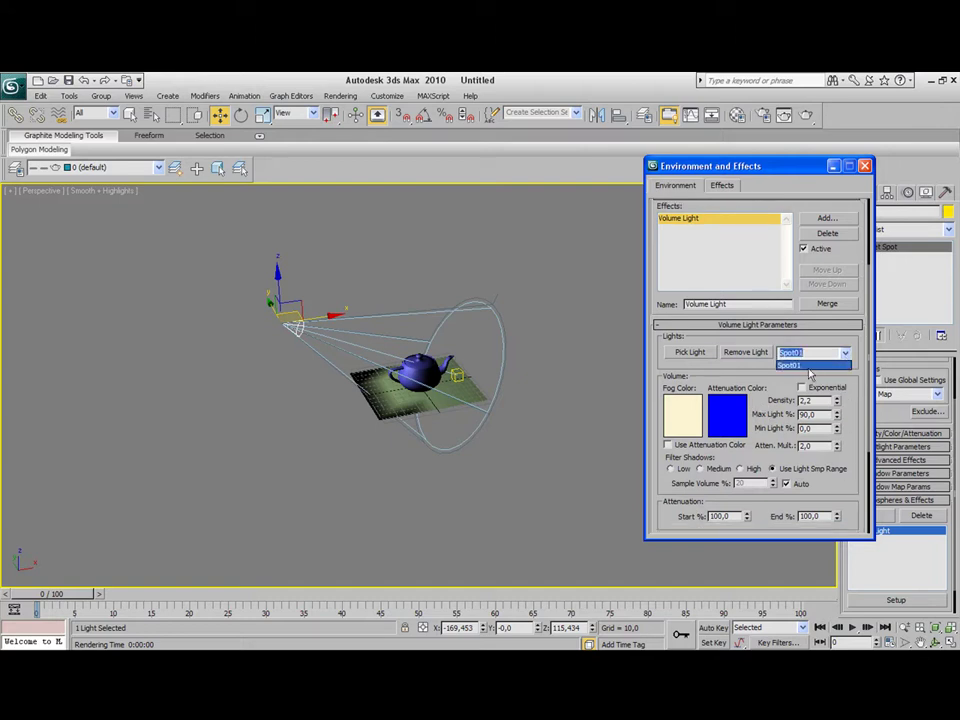
{"action": "left_click", "coordinate": [723, 367]}
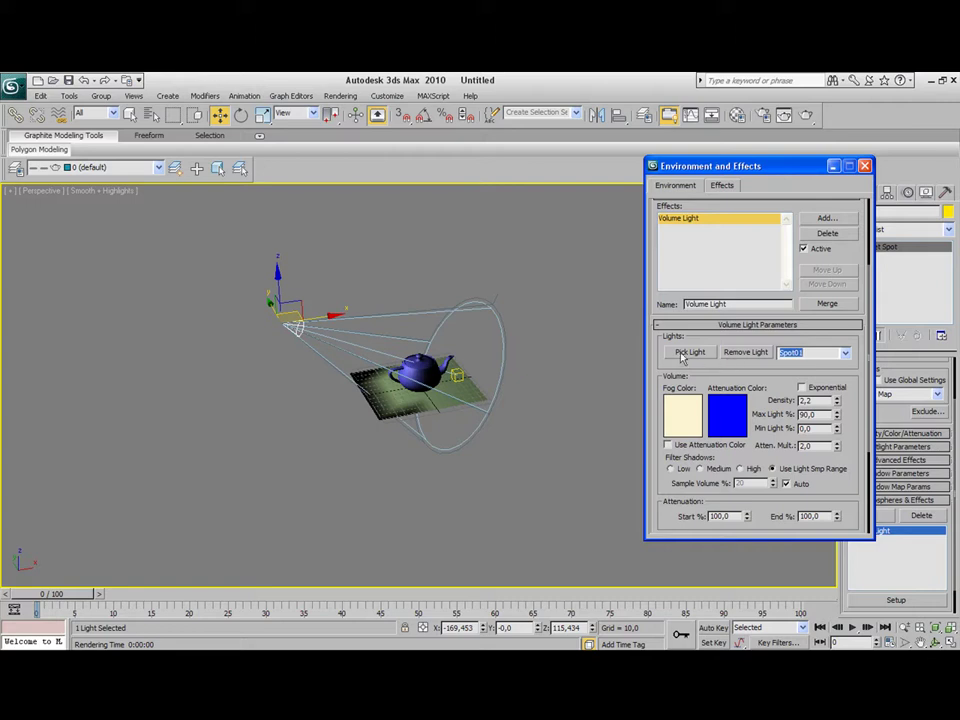
{"action": "scroll", "coordinate": [765, 308], "scroll_direction": "down", "scroll_amount": 5}
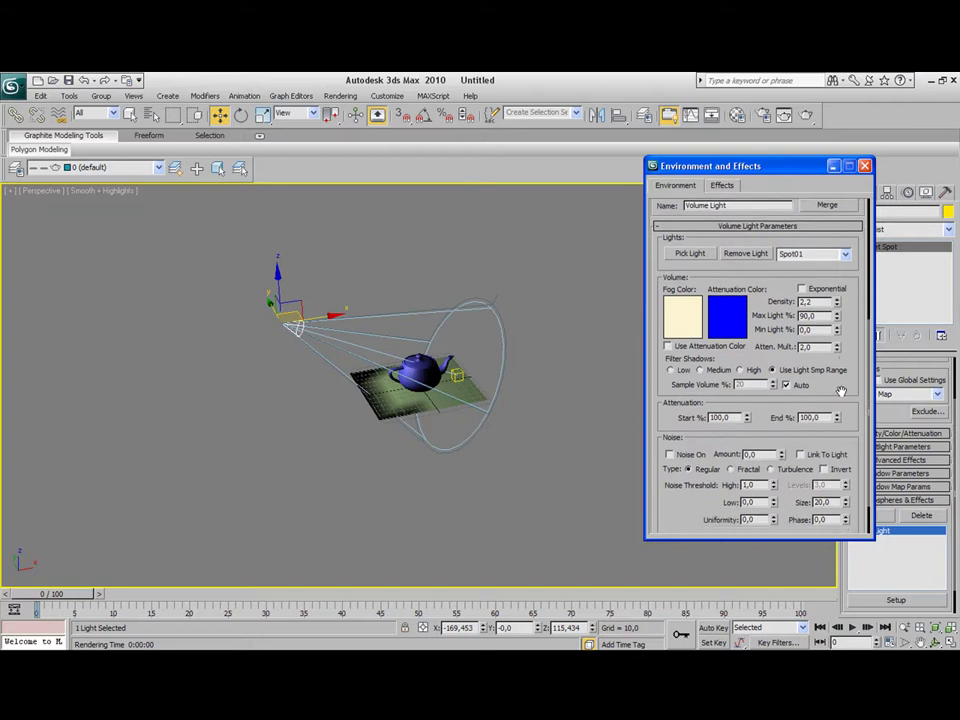
{"action": "scroll", "coordinate": [843, 385], "scroll_direction": "down", "scroll_amount": 4}
{"action": "scroll", "coordinate": [839, 362], "scroll_direction": "down", "scroll_amount": 1}
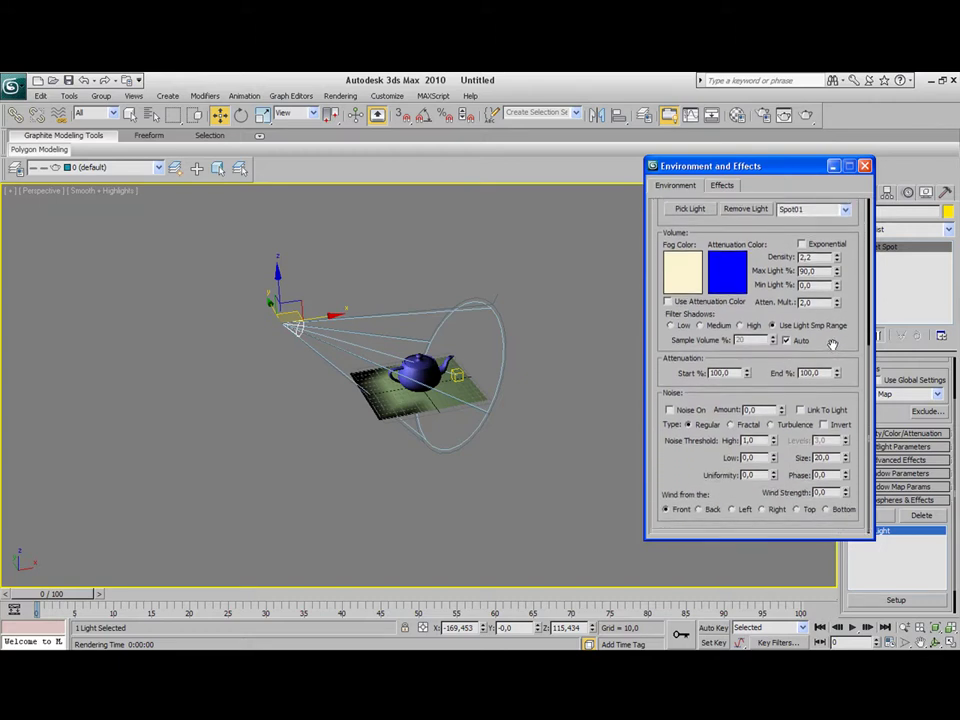
{"action": "left_click", "coordinate": [683, 411]}
- Refresh the environment preview to check the noisy cream beam
{"action": "scroll", "coordinate": [843, 333], "scroll_direction": "up", "scroll_amount": 5}
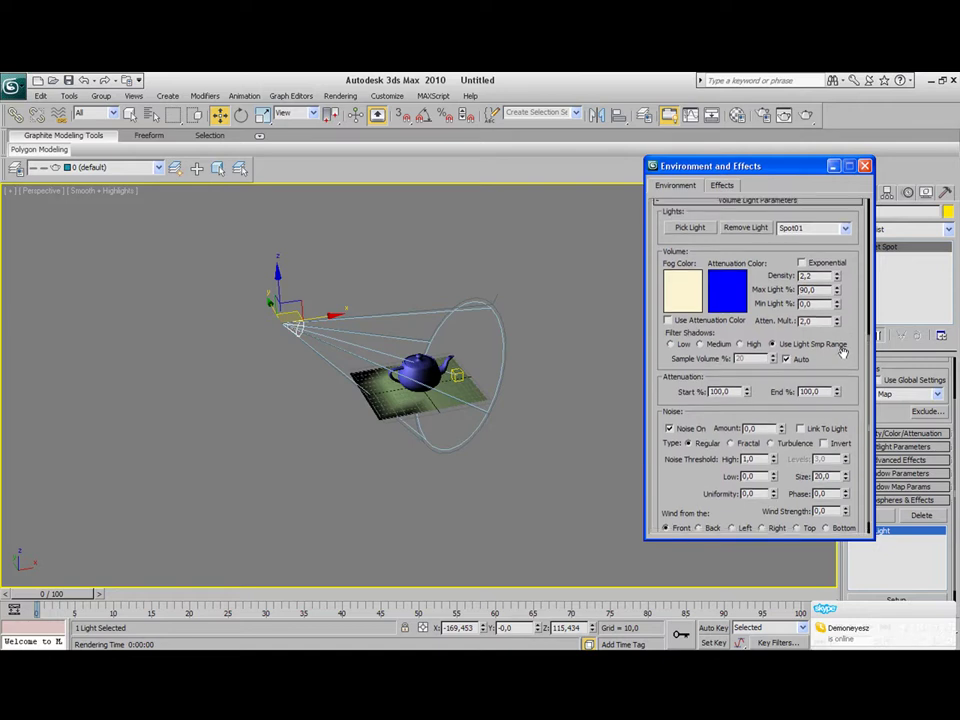
{"action": "scroll", "coordinate": [857, 302], "scroll_direction": "up", "scroll_amount": 5}
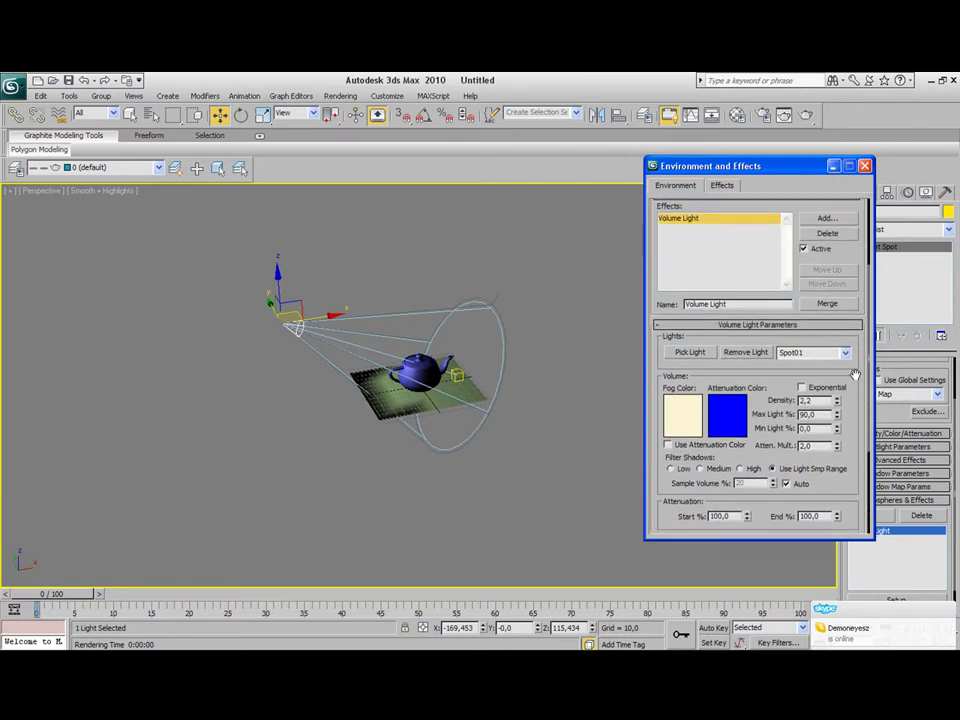
{"action": "scroll", "coordinate": [853, 275], "scroll_direction": "up", "scroll_amount": 6}
{"action": "scroll", "coordinate": [850, 270], "scroll_direction": "up", "scroll_amount": 2}
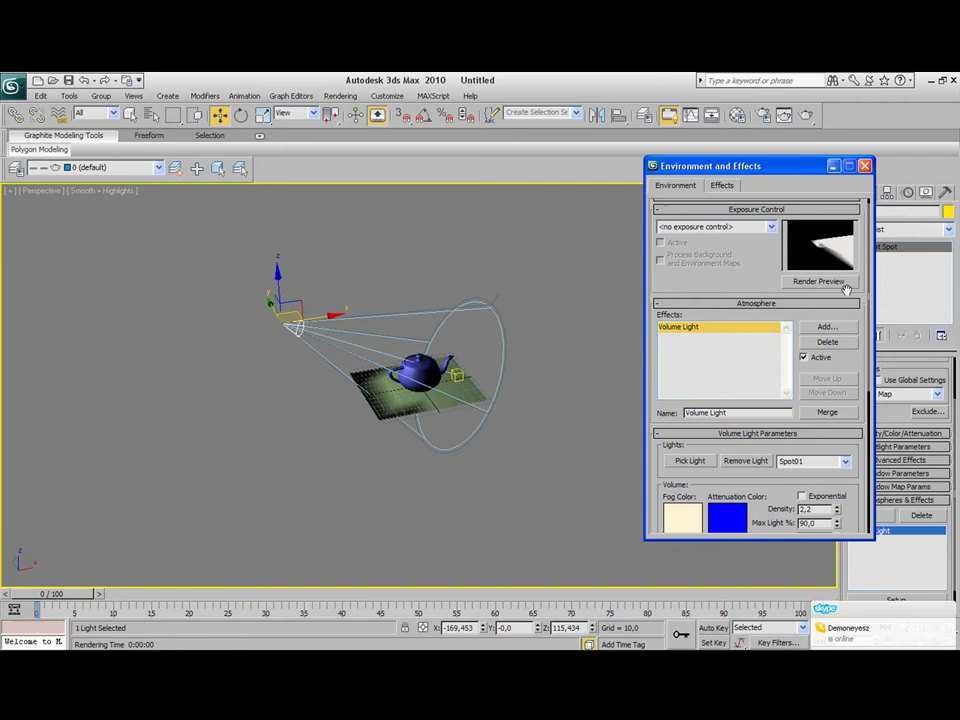
{"action": "left_click", "coordinate": [840, 282]}
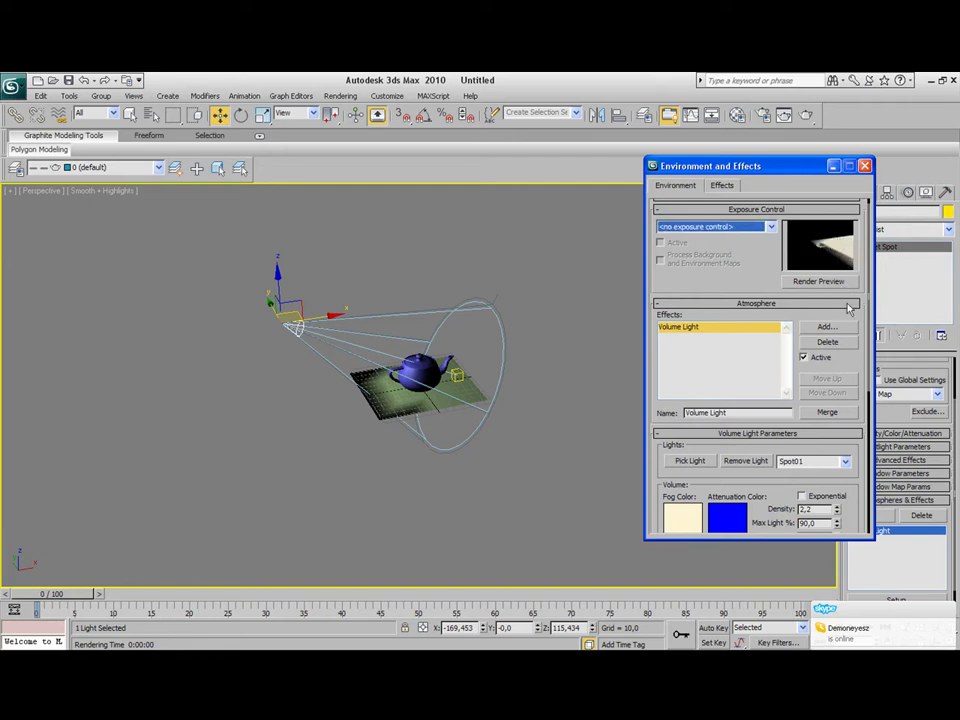
{"action": "scroll", "coordinate": [845, 310], "scroll_direction": "down", "scroll_amount": 4}
{"action": "scroll", "coordinate": [840, 314], "scroll_direction": "up", "scroll_amount": 4}
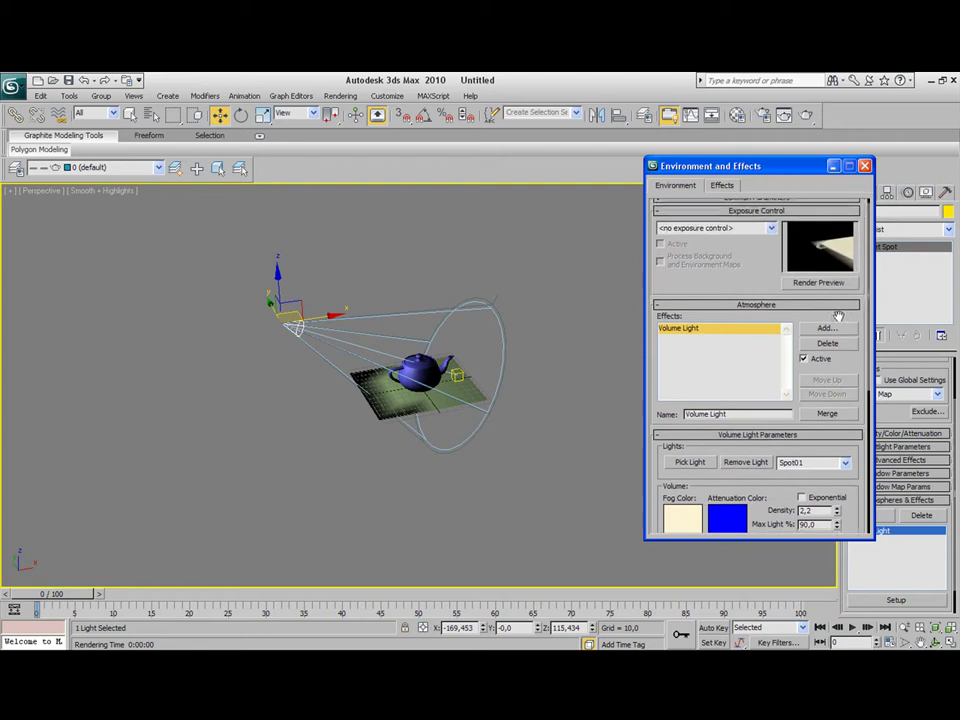
{"action": "scroll", "coordinate": [838, 316], "scroll_direction": "up", "scroll_amount": 1}
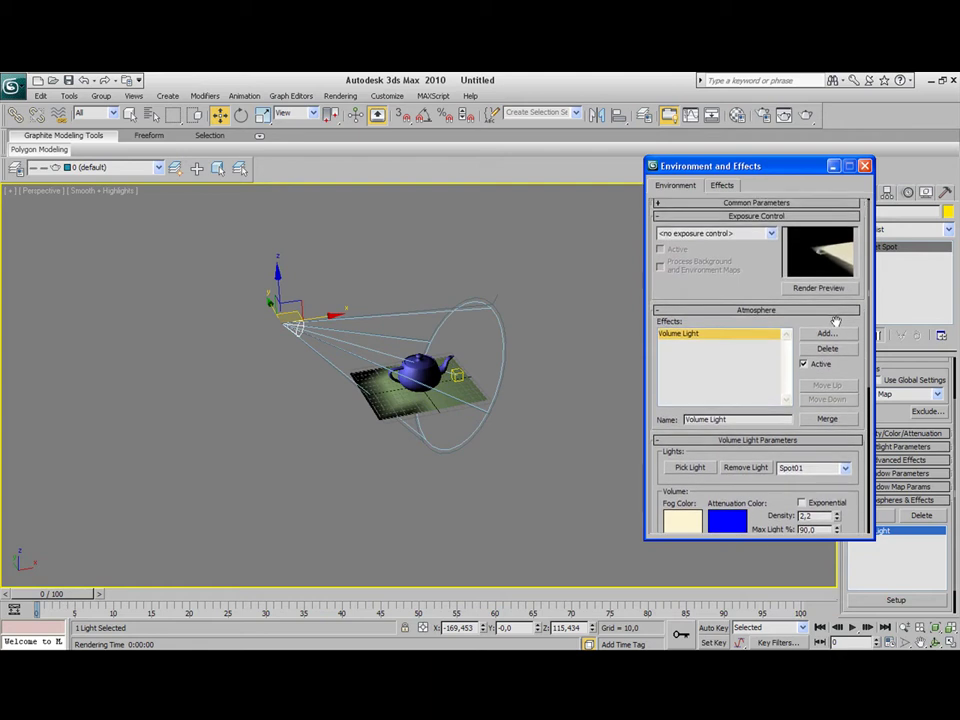
- Close Environment and Effects and render the Perspective view
{"action": "left_click", "coordinate": [865, 166]}
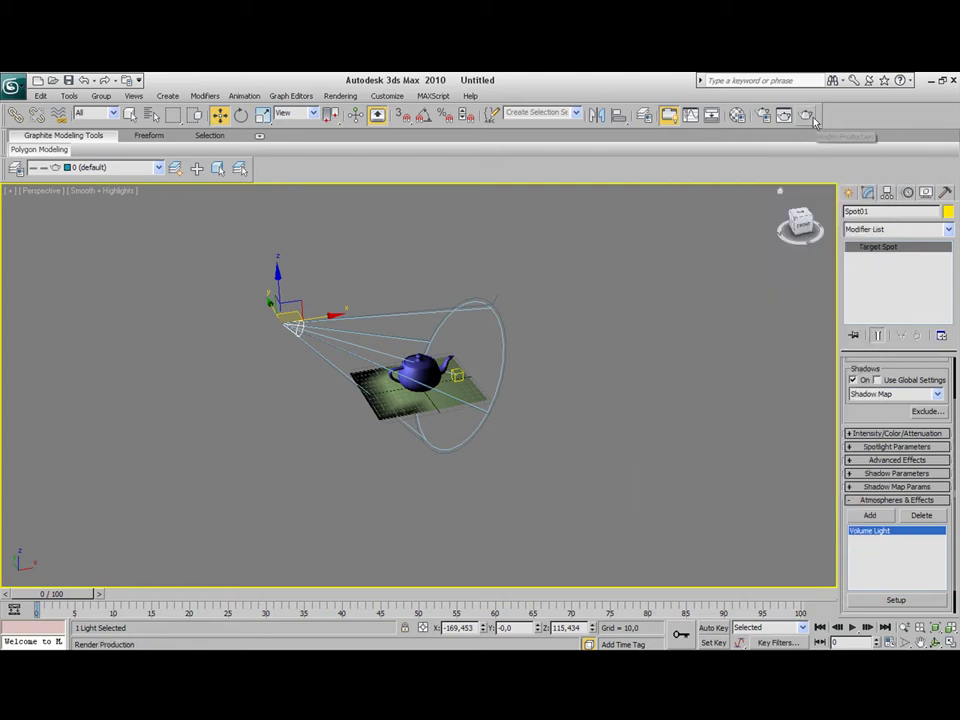
{"action": "key", "text": "shift+q"}
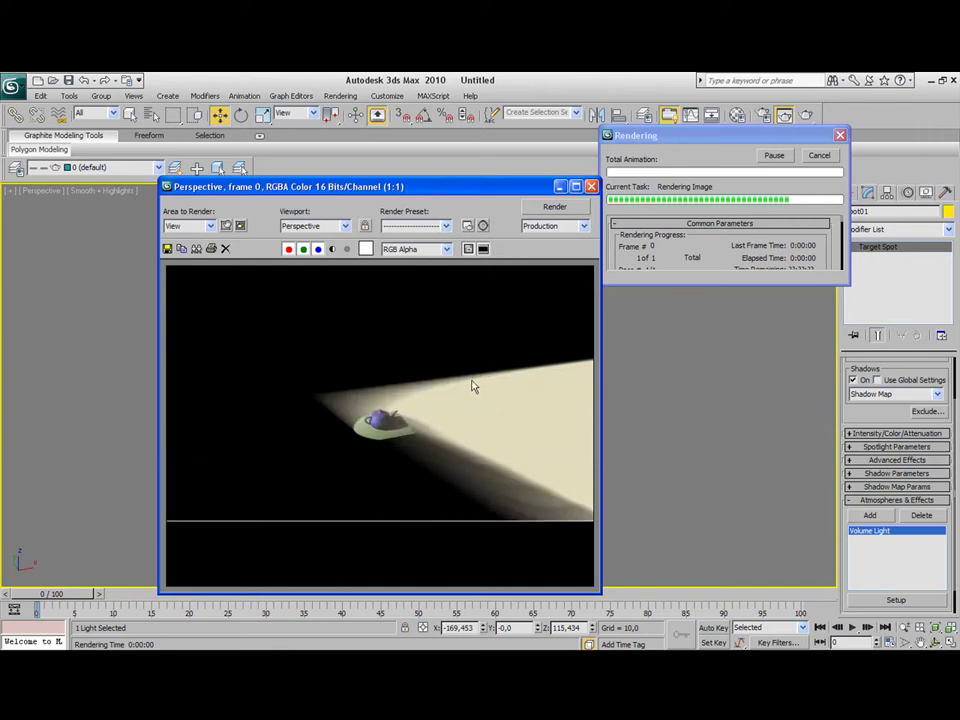
{"action": "left_click", "coordinate": [591, 186]}
- Orbit and zoom in on the teapot, then render the close-up
{"action": "middle_click_drag", "start_coordinate": [561, 372], "coordinate": [496, 368], "text": "alt"}
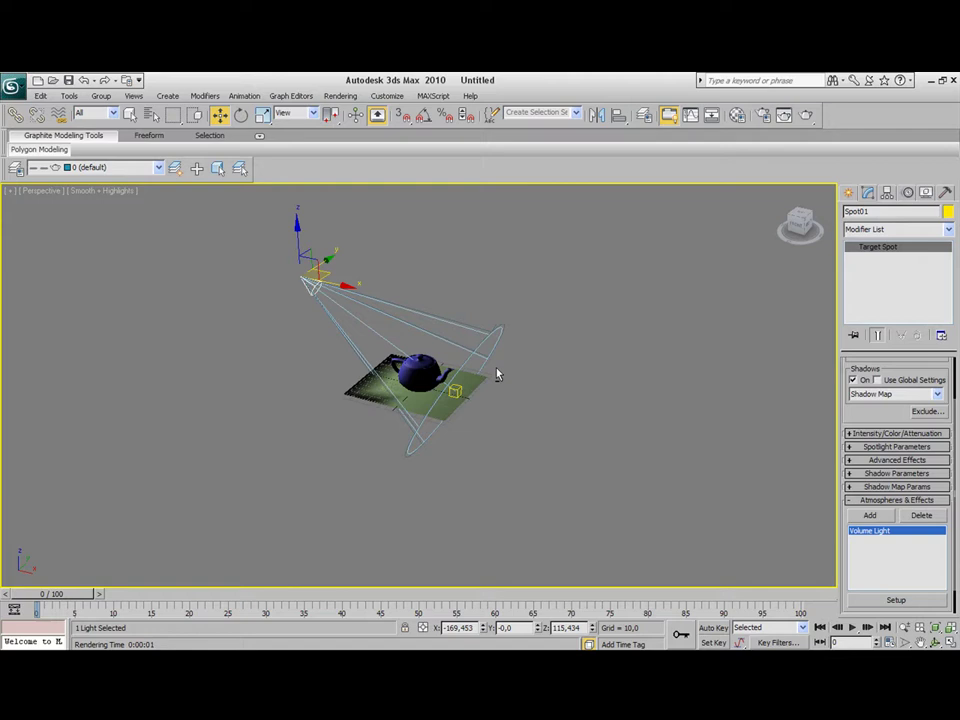
{"action": "scroll", "coordinate": [505, 362], "scroll_direction": "up", "scroll_amount": 5}
{"action": "scroll", "coordinate": [505, 362], "scroll_direction": "up", "scroll_amount": 5}
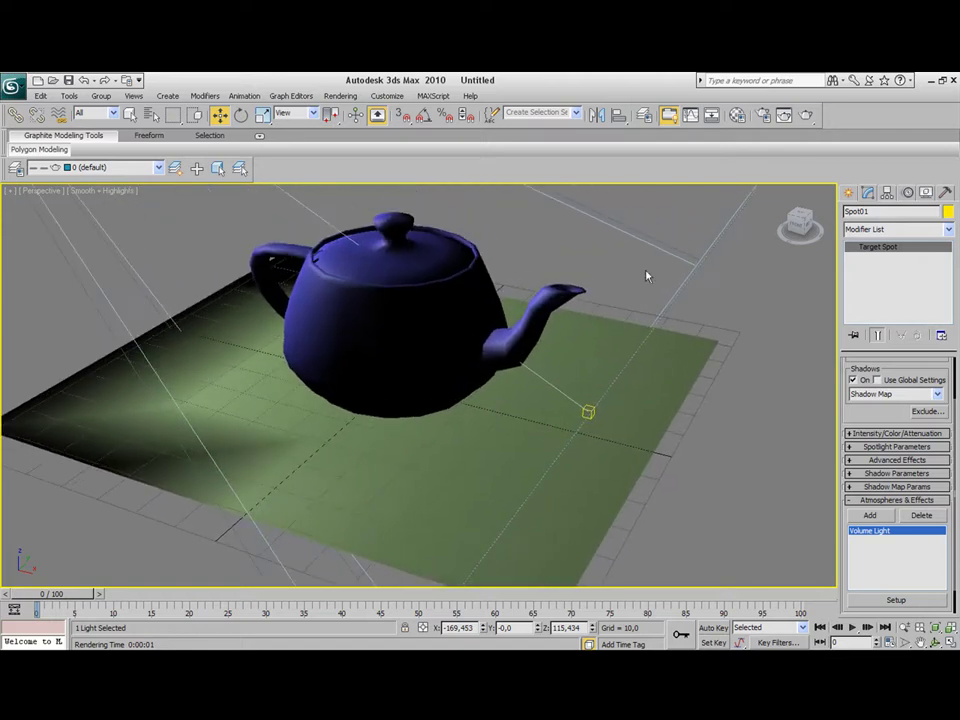
{"action": "left_click", "coordinate": [784, 114]}
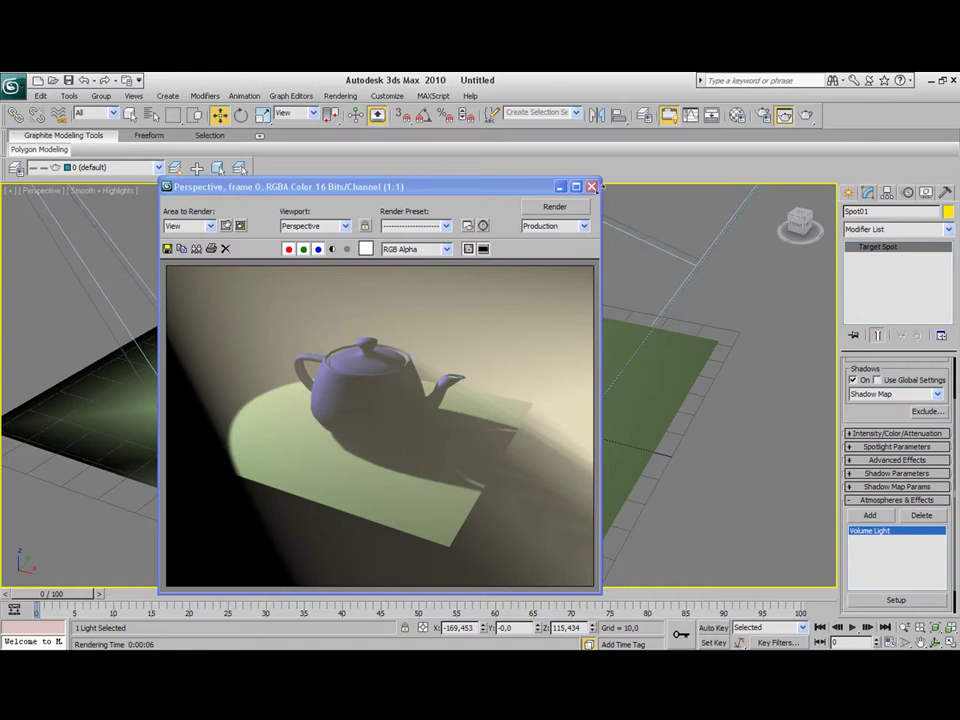
- Select only Spot01, reframe to a wider angle showing the whole cone, and render it
{"action": "left_click", "coordinate": [591, 187]}
{"action": "scroll", "coordinate": [445, 452], "scroll_direction": "down", "scroll_amount": 4}
{"action": "middle_click_drag", "start_coordinate": [441, 443], "coordinate": [505, 433], "text": "alt"}
{"action": "left_click", "coordinate": [857, 434]}
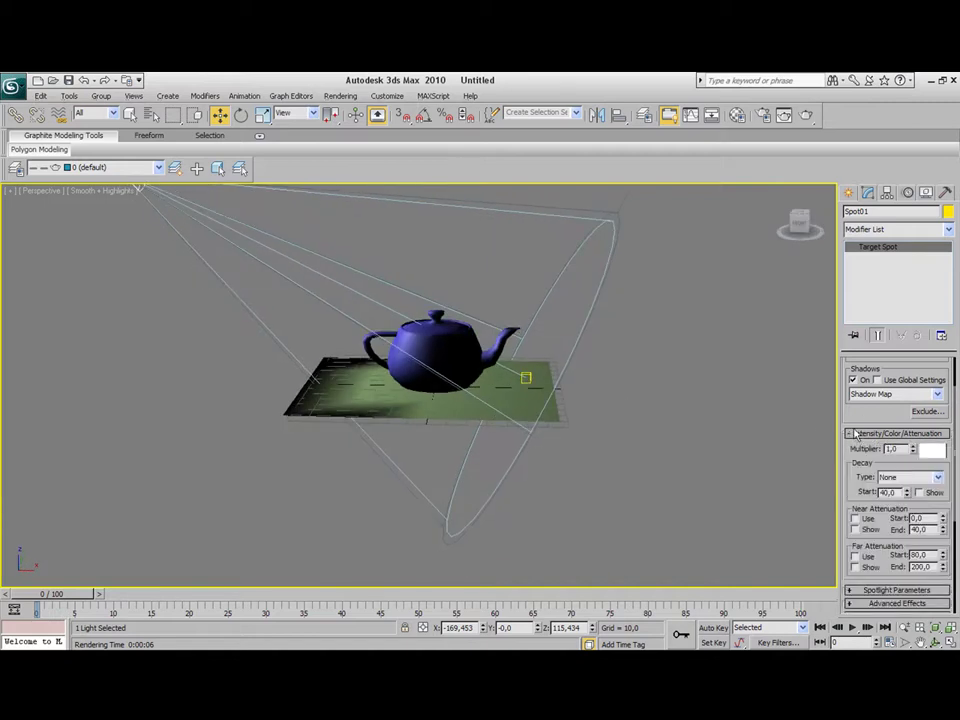
{"action": "left_click_drag", "start_coordinate": [514, 354], "coordinate": [546, 407]}
{"action": "middle_click_drag", "start_coordinate": [540, 317], "coordinate": [545, 353], "text": "alt"}
{"action": "left_click", "coordinate": [182, 246]}
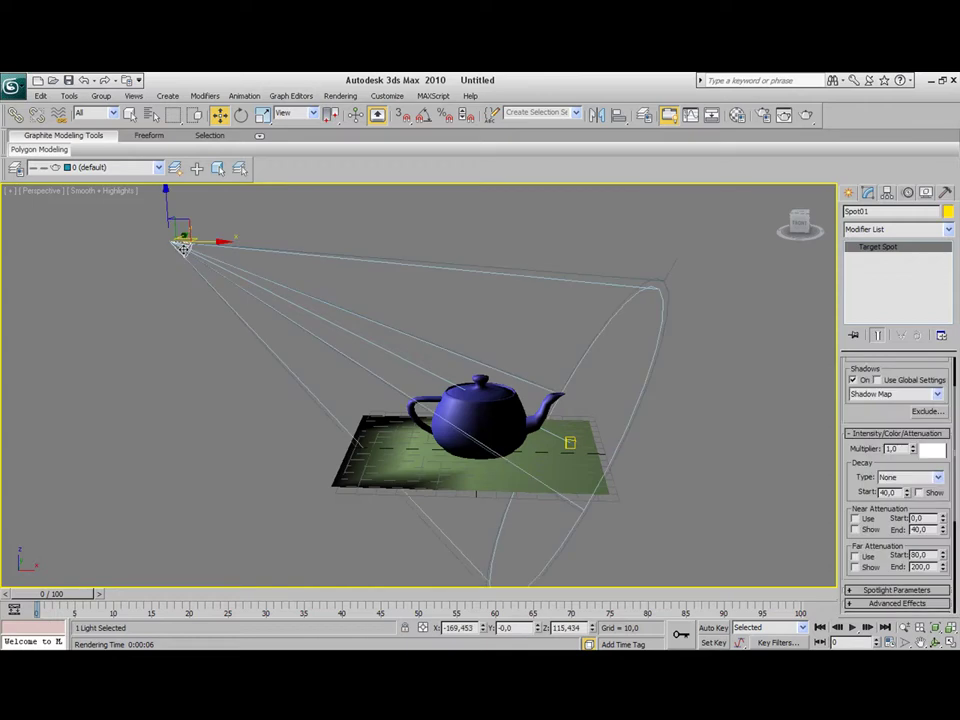
{"action": "middle_click_drag", "start_coordinate": [481, 312], "coordinate": [437, 302]}
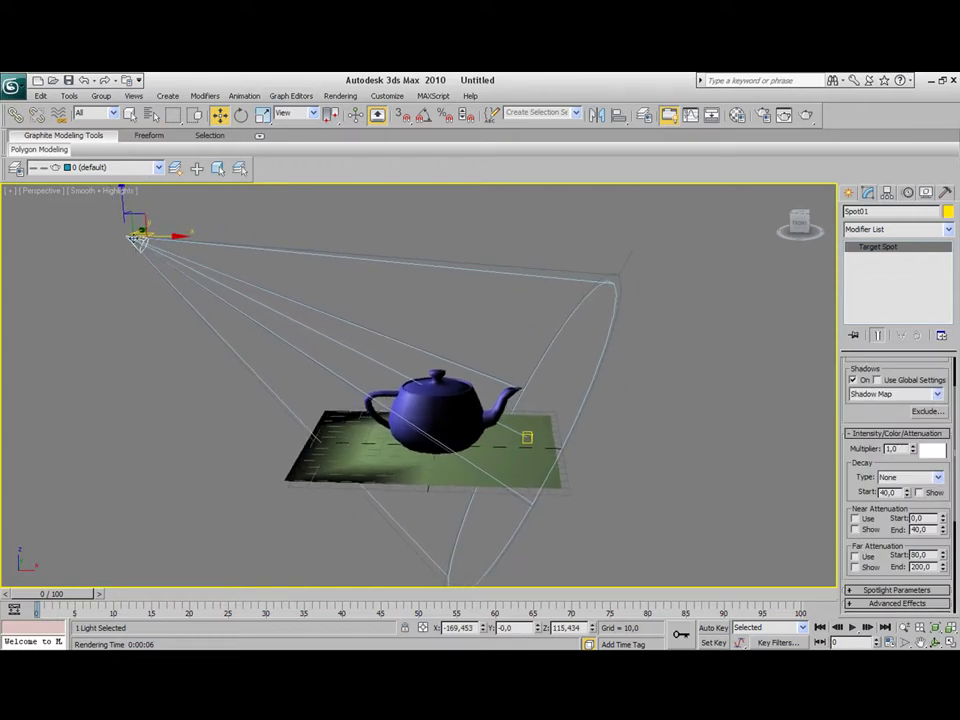
{"action": "left_click", "coordinate": [784, 114]}
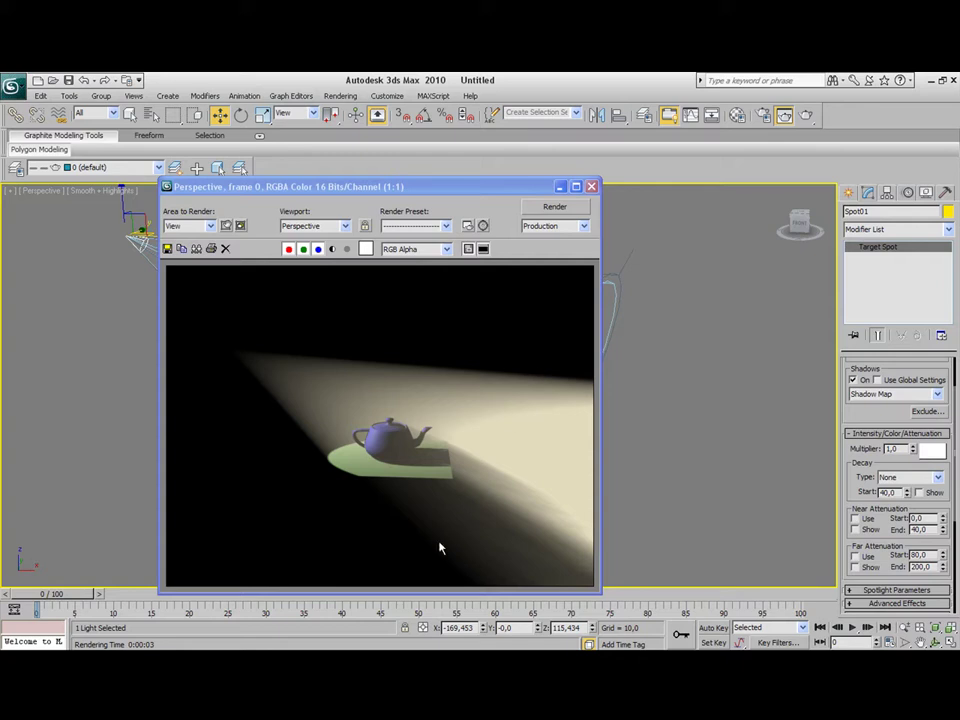
- Enable and show Spot01's near attenuation, ranging from 40.58 to 54.93
{"action": "left_click", "coordinate": [592, 187]}
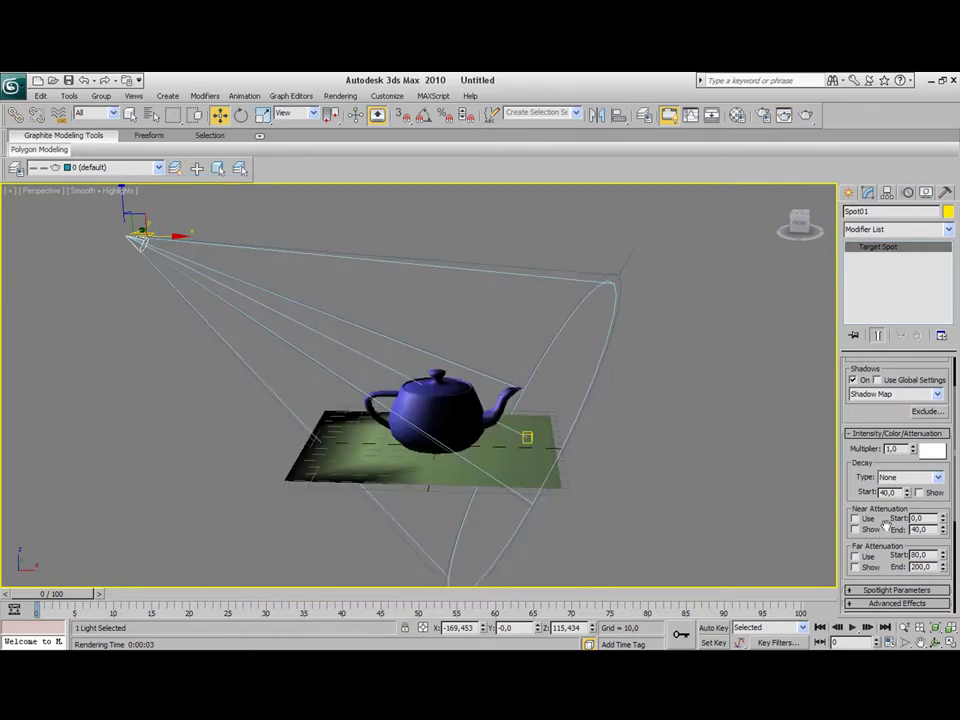
{"action": "scroll", "coordinate": [862, 479], "scroll_direction": "down", "scroll_amount": 2}
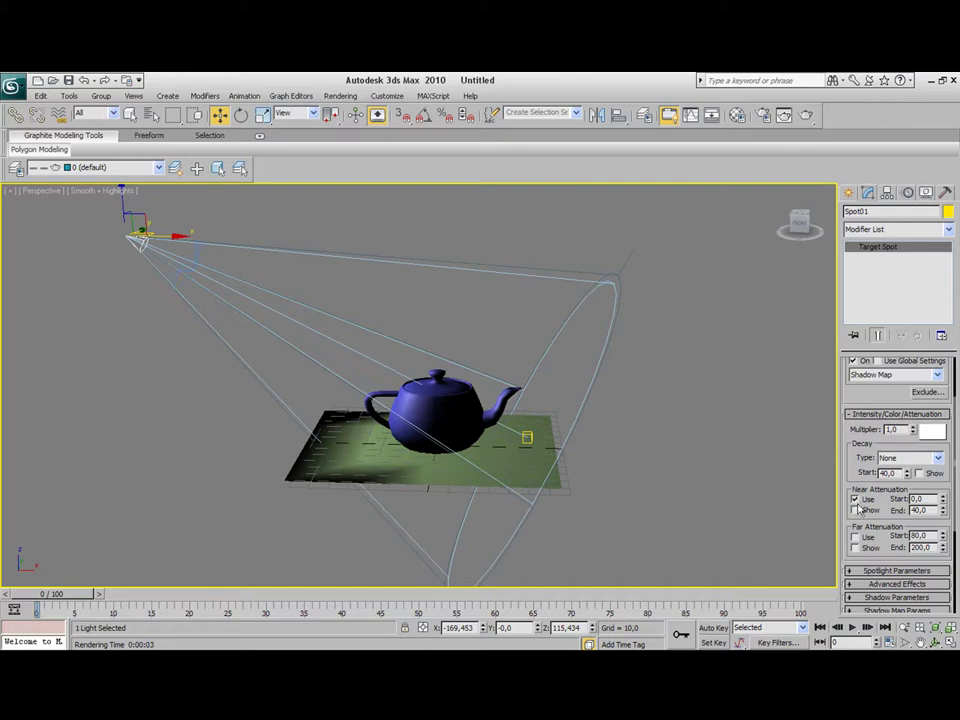
{"action": "left_click", "coordinate": [855, 499]}
{"action": "left_click", "coordinate": [855, 510]}
{"action": "left_click_drag", "start_coordinate": [942, 498], "coordinate": [701, 350]}
{"action": "left_click_drag", "start_coordinate": [838, 427], "coordinate": [786, 168]}
{"action": "double_click", "coordinate": [920, 510]}
- Enable and show far attenuation, setting it from 222.4 to 254.28
{"action": "left_click", "coordinate": [856, 537]}
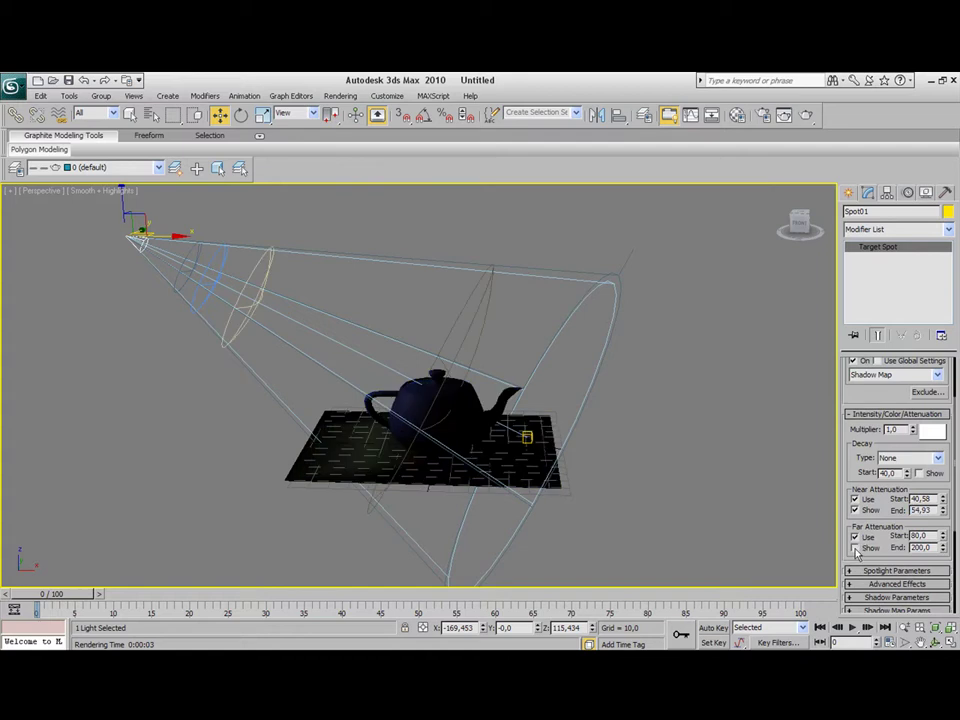
{"action": "left_click", "coordinate": [855, 549]}
{"action": "left_click_drag", "start_coordinate": [940, 548], "coordinate": [912, 416]}
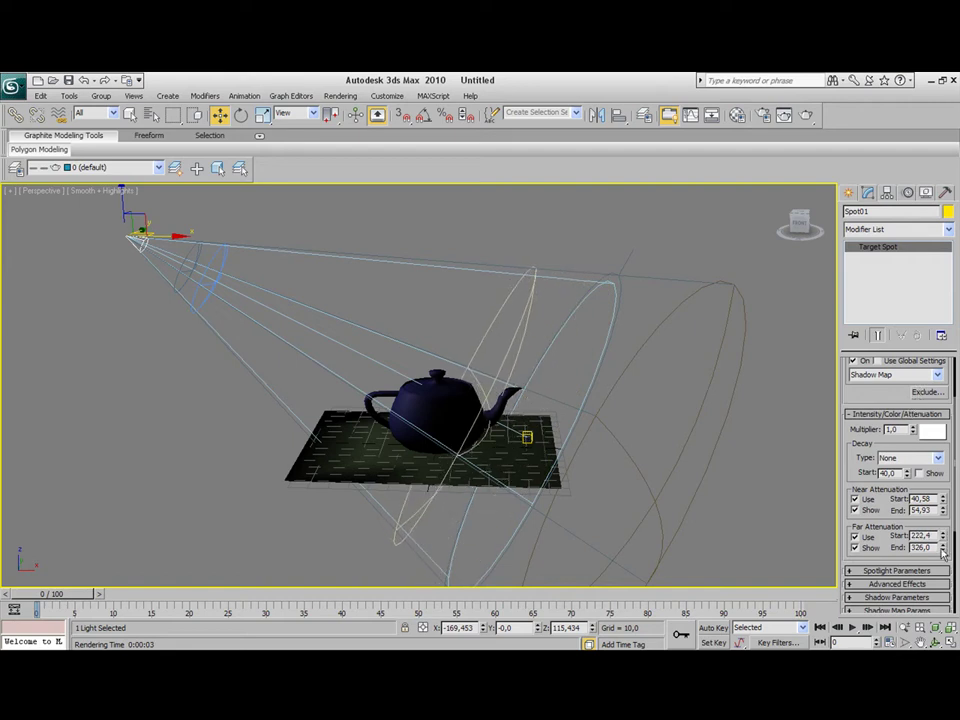
{"action": "left_click_drag", "start_coordinate": [942, 553], "coordinate": [940, 569]}
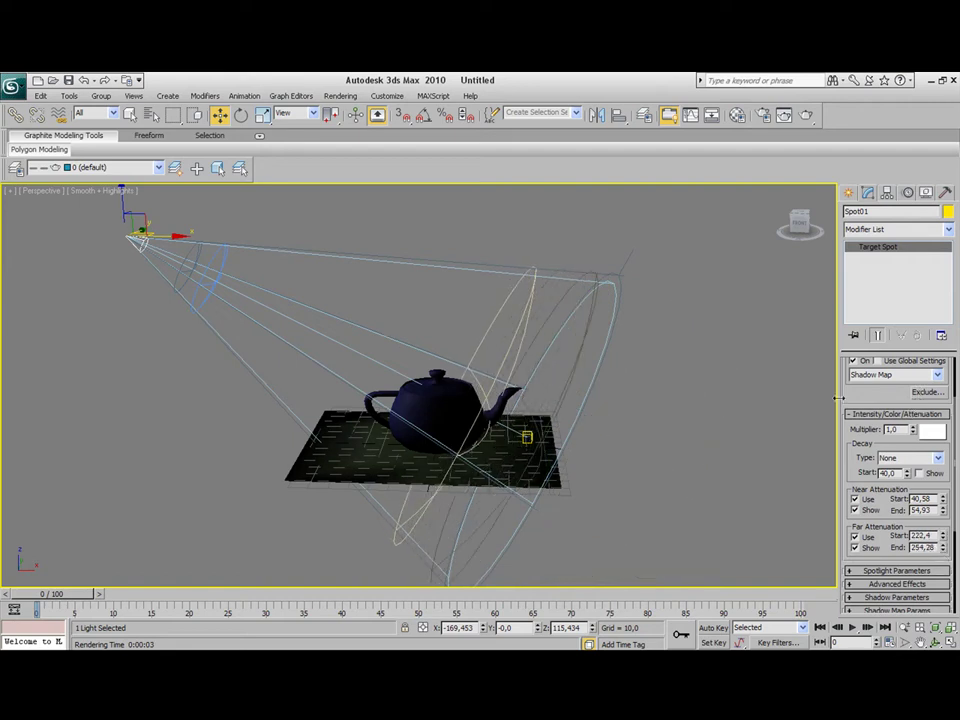
{"action": "left_click", "coordinate": [806, 117]}
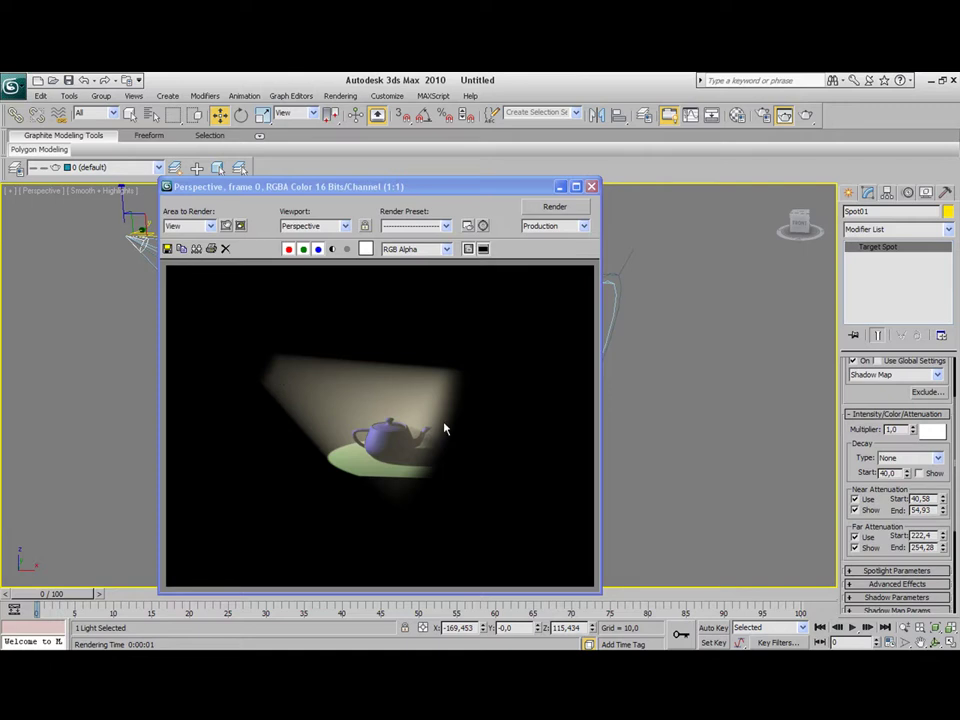
- Set the far attenuation end equal to its 222.4 start and render the scene
{"action": "left_click", "coordinate": [592, 186]}
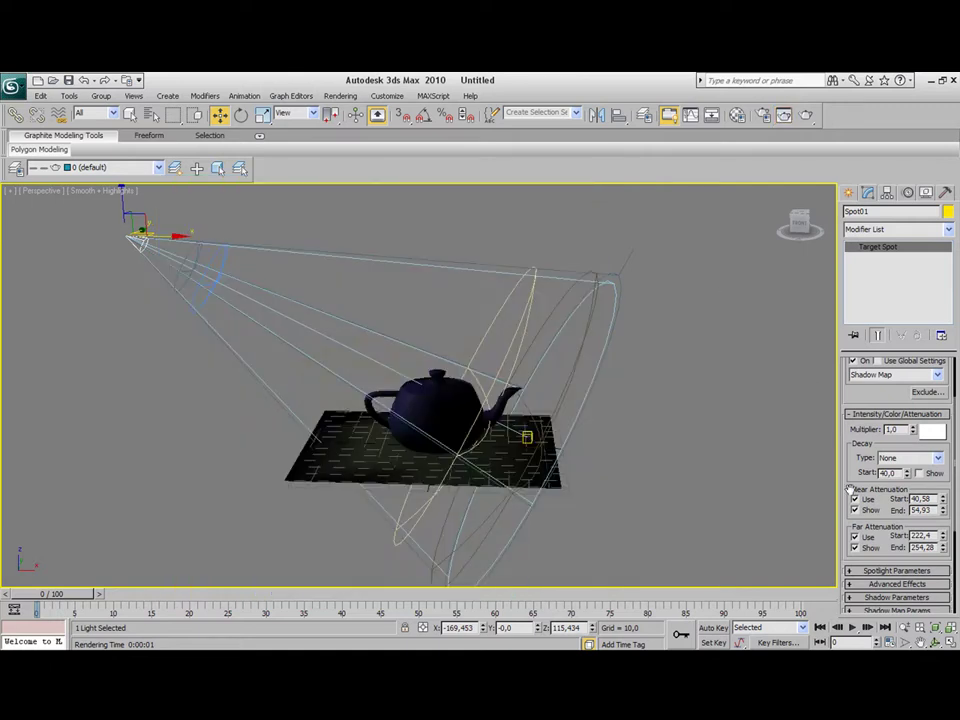
{"action": "left_click_drag", "start_coordinate": [930, 536], "coordinate": [901, 536]}
{"action": "key", "text": "ctrl+c"}
{"action": "key", "text": "Tab"}
{"action": "key", "text": "ctrl+v"}
{"action": "key", "text": "Return"}
{"action": "left_click", "coordinate": [805, 116]}
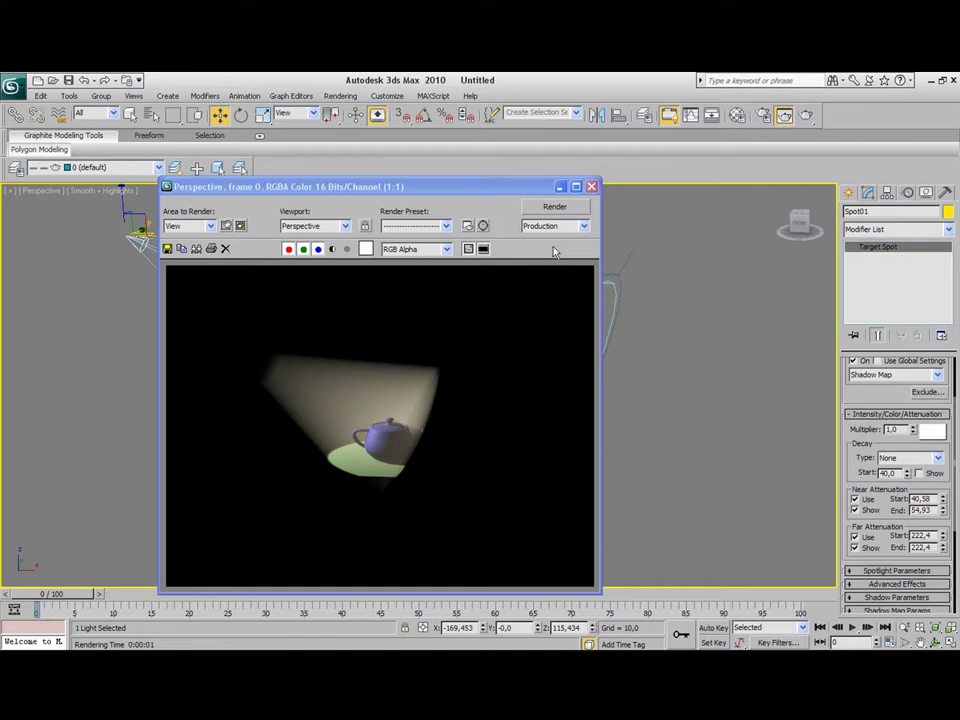
- Close the rendered image and deselect the spotlight in the Perspective viewport
{"action": "left_click", "coordinate": [592, 187]}
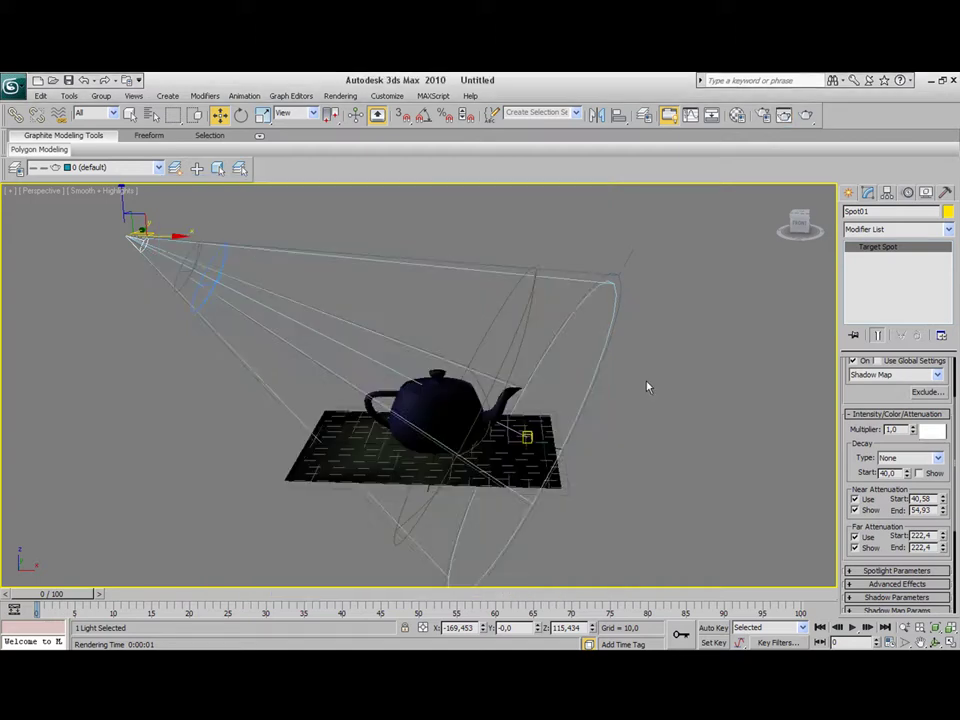
{"action": "left_click", "coordinate": [647, 387]}
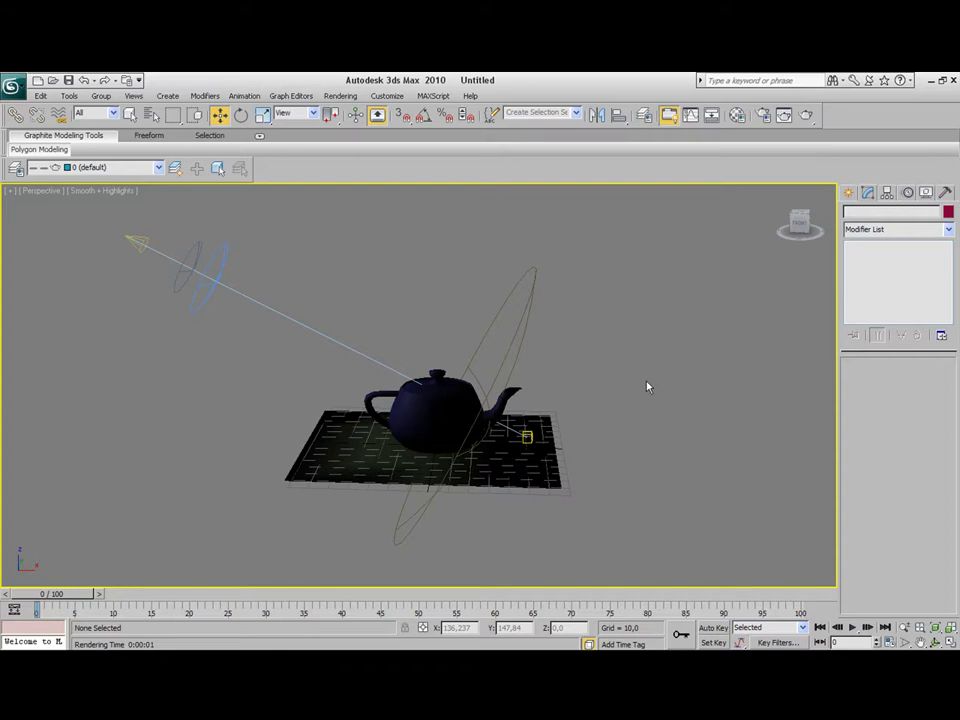